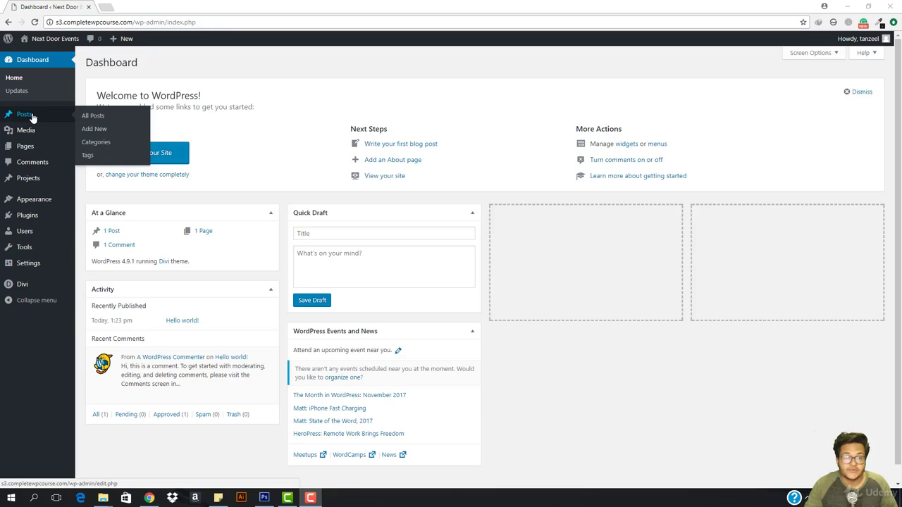
Create a new page titled Home and publish it
mouse_move(62, 149)
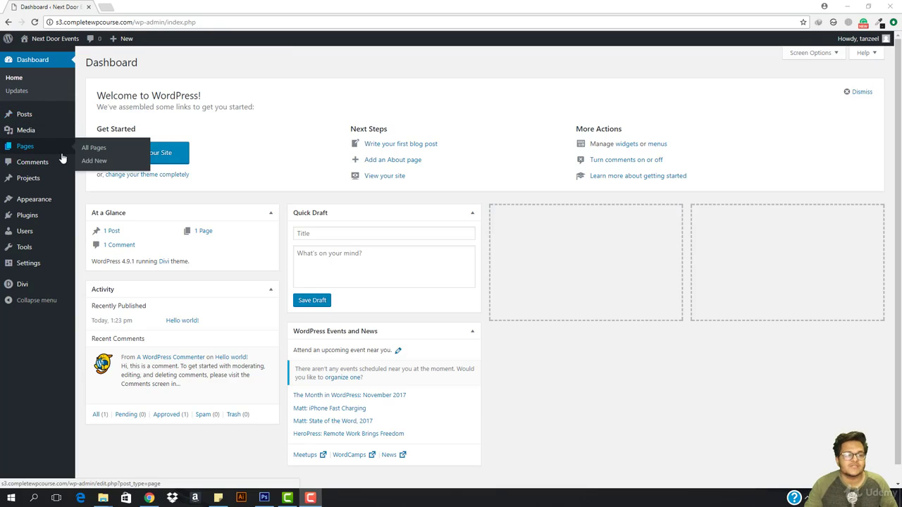
left_click(91, 162)
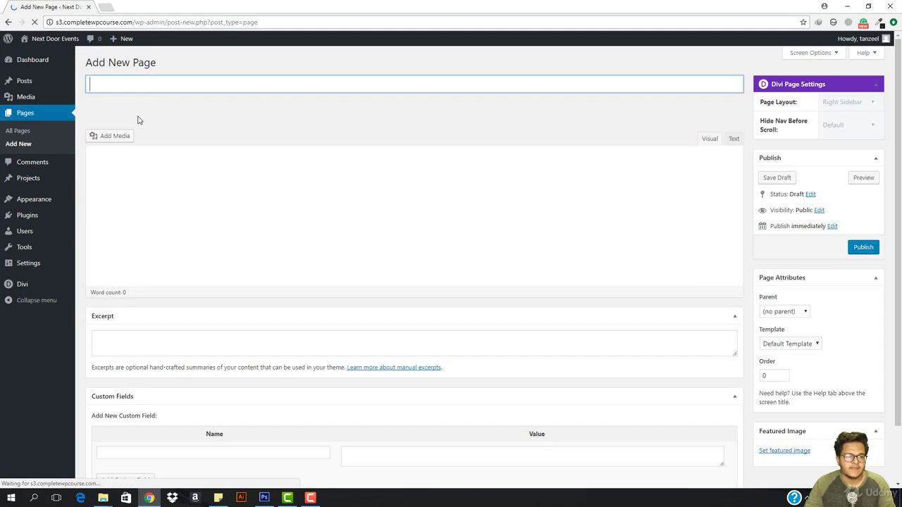
type("Bl")
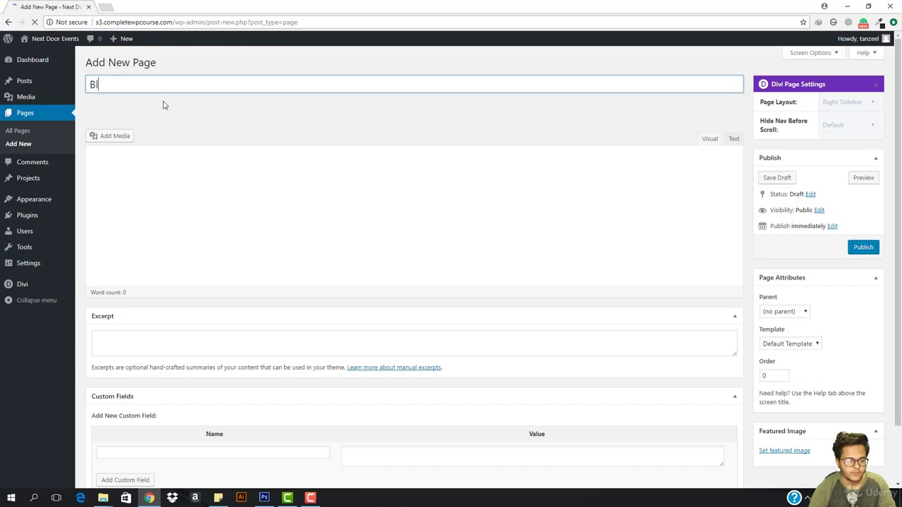
key("BackSpace")
key("BackSpace")
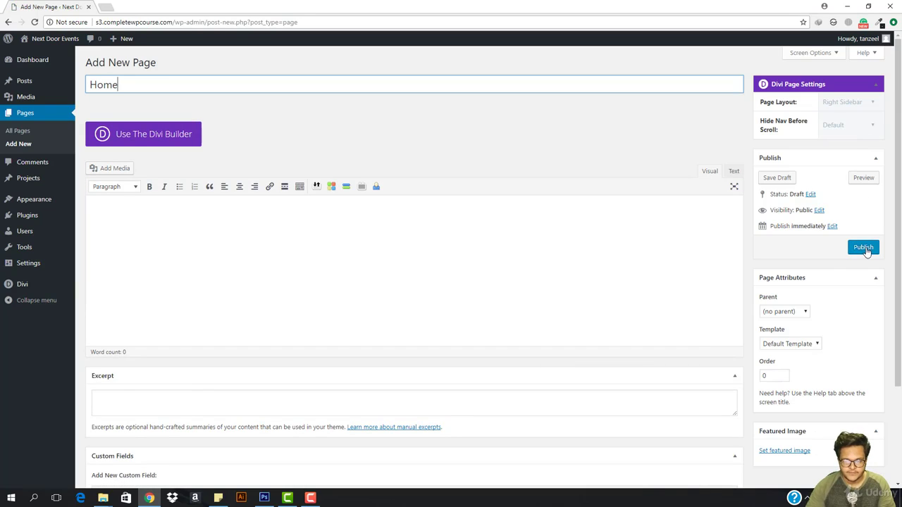
left_click(865, 248)
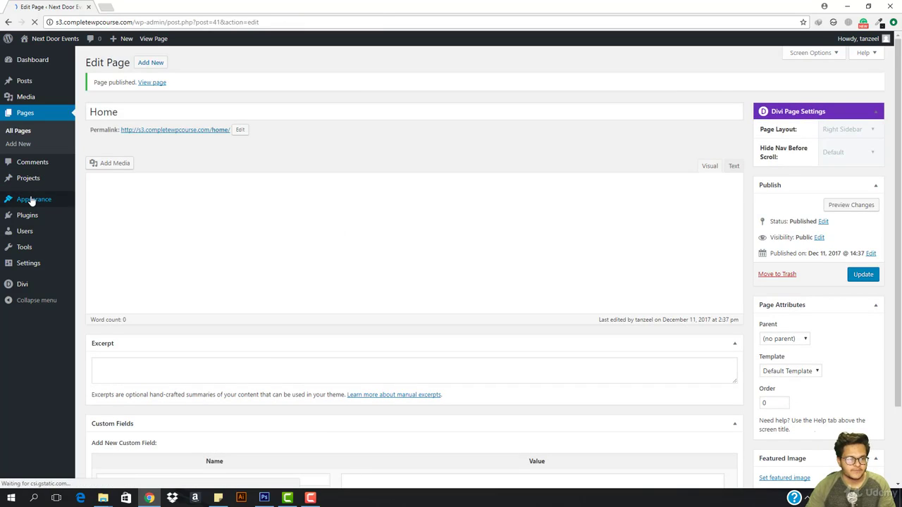
In the theme customizer, make the homepage display a static page, choose Home as that page, and publish the change
mouse_move(28, 200)
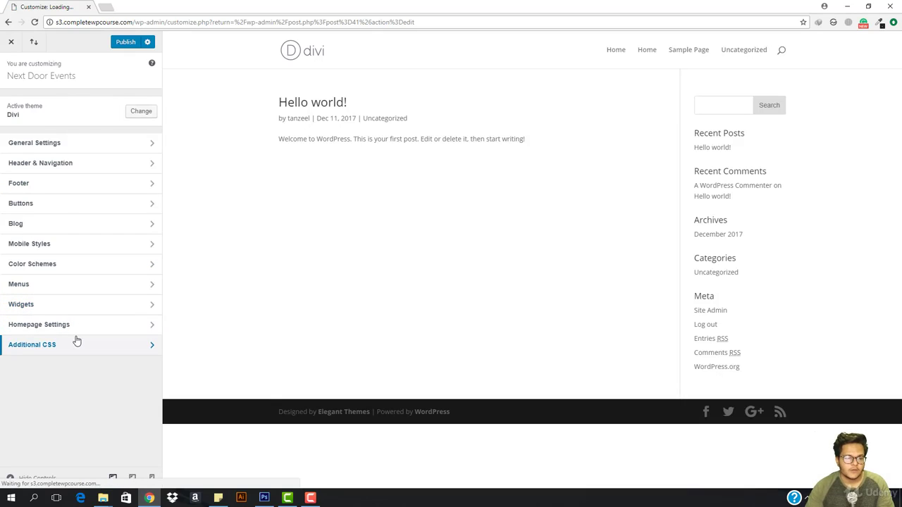
left_click(62, 331)
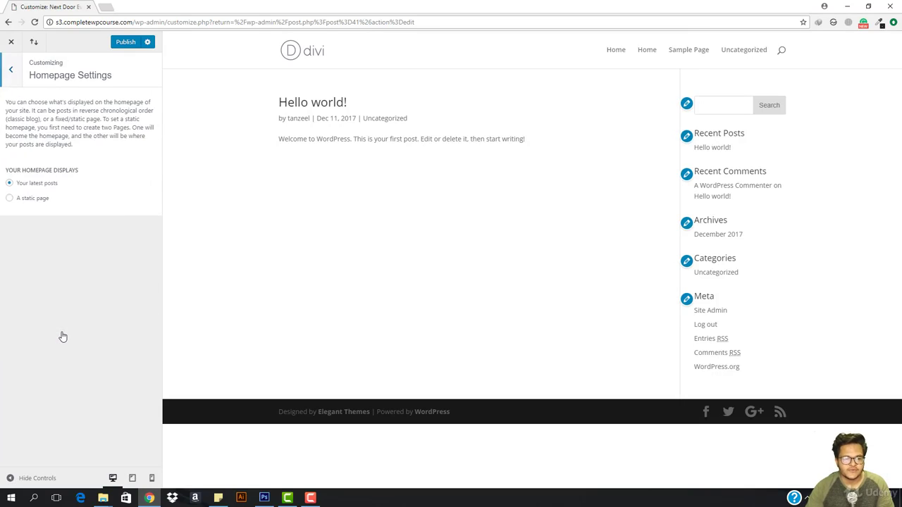
left_click(10, 199)
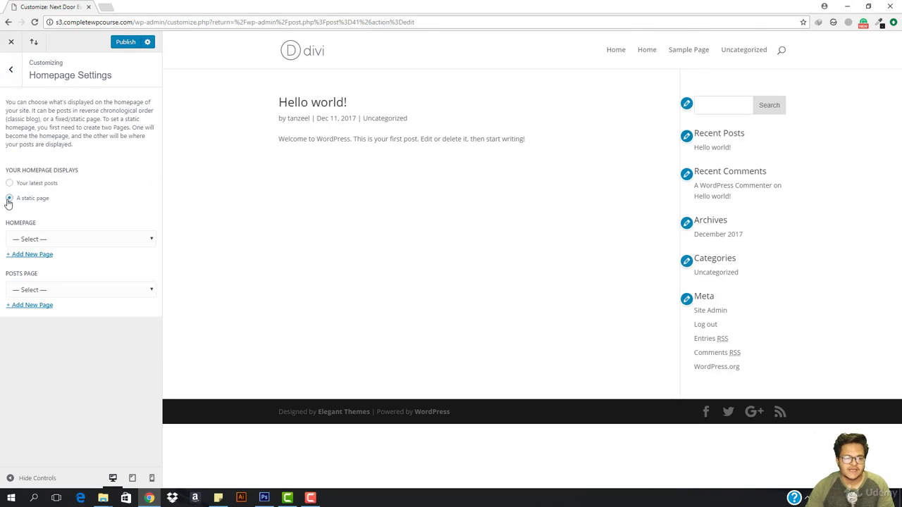
left_click(60, 243)
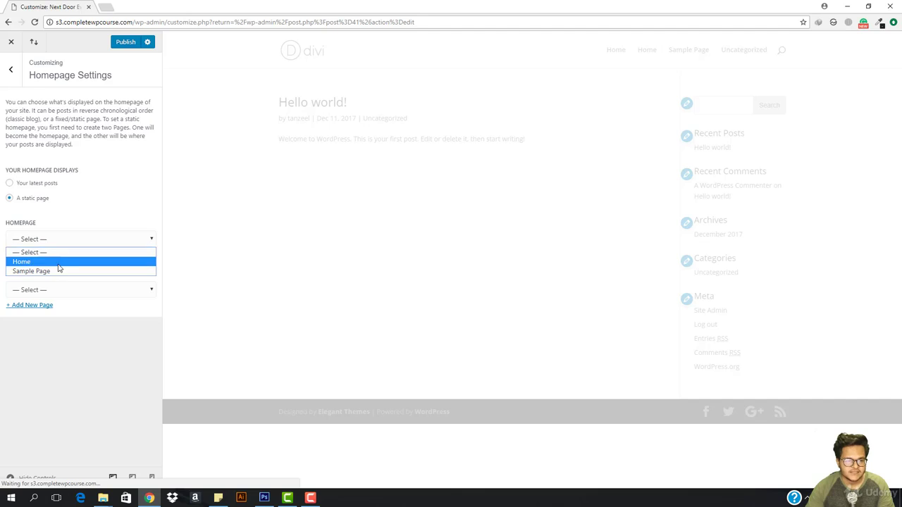
left_click(59, 263)
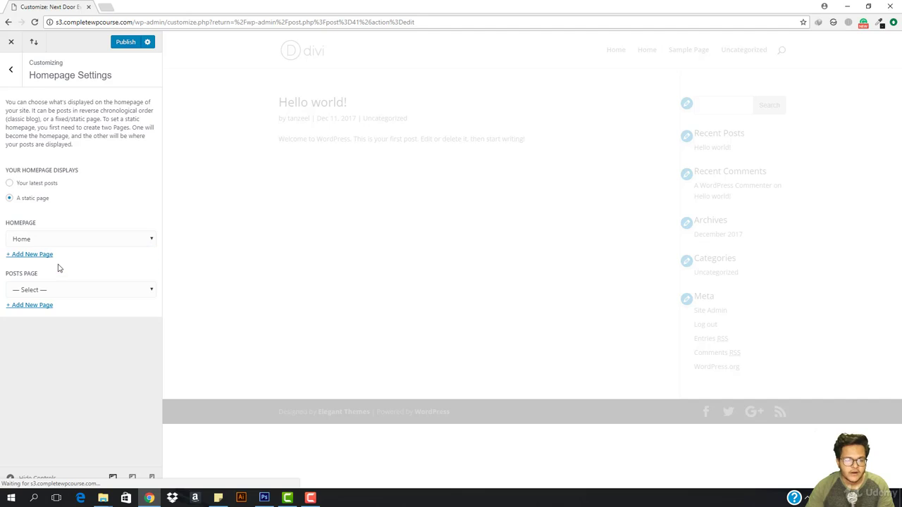
left_click(126, 42)
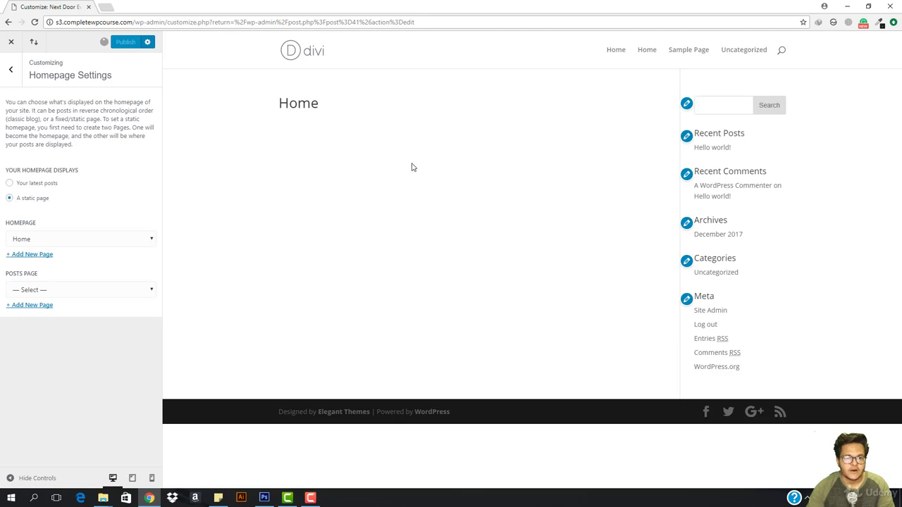
left_click(12, 73)
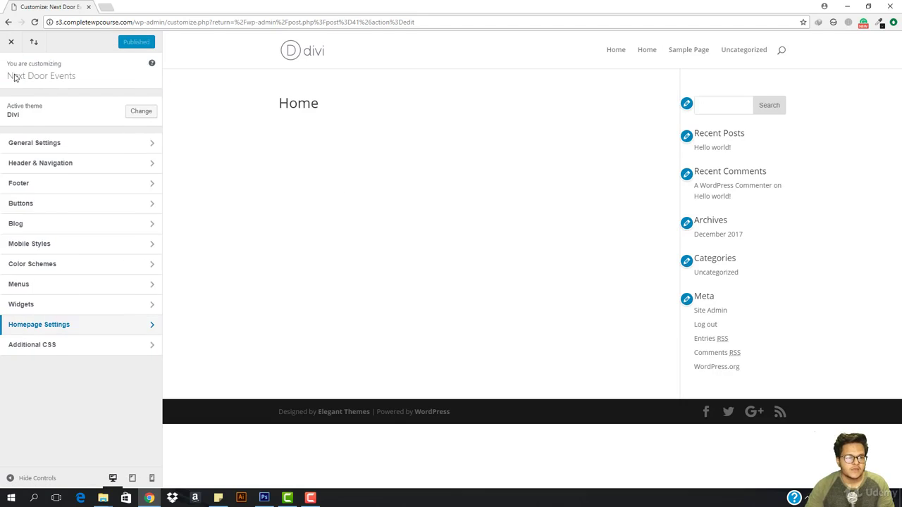
Change the site tagline to "The best Event Management Company" in the site identity settings and publish it
left_click(37, 148)
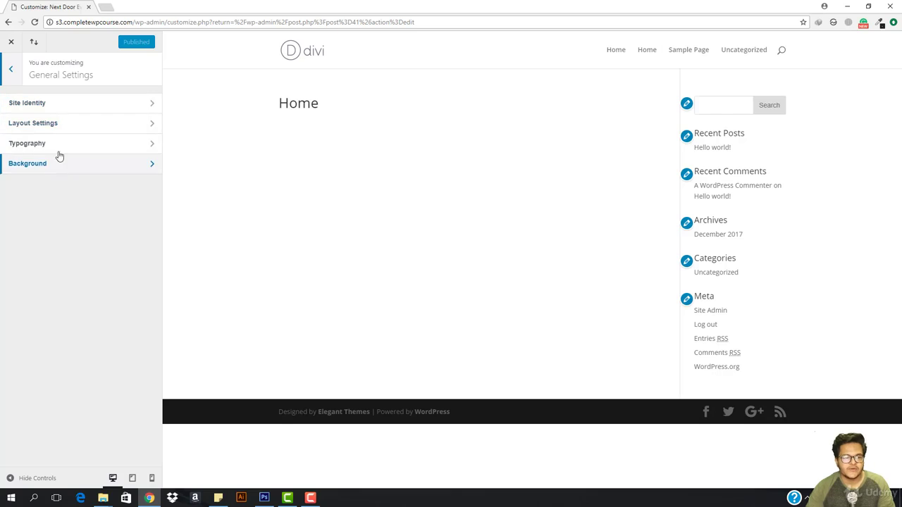
left_click(56, 111)
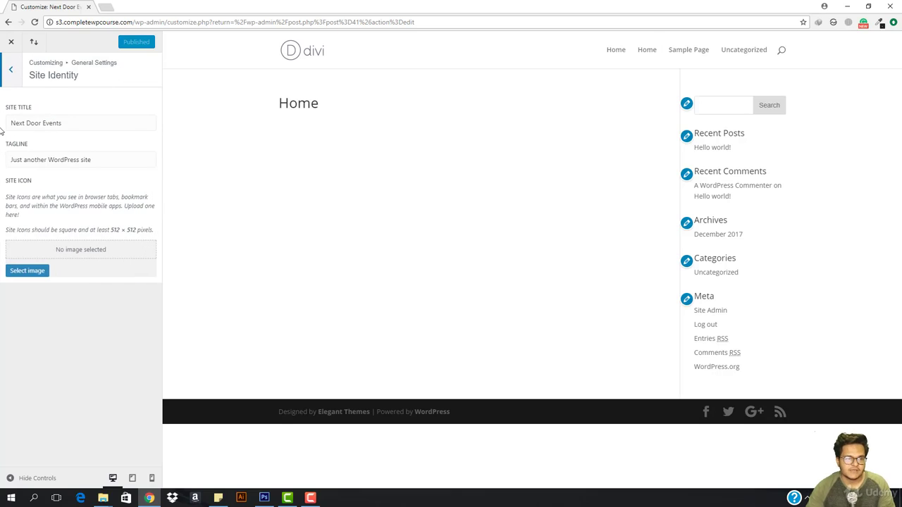
triple_click(108, 162)
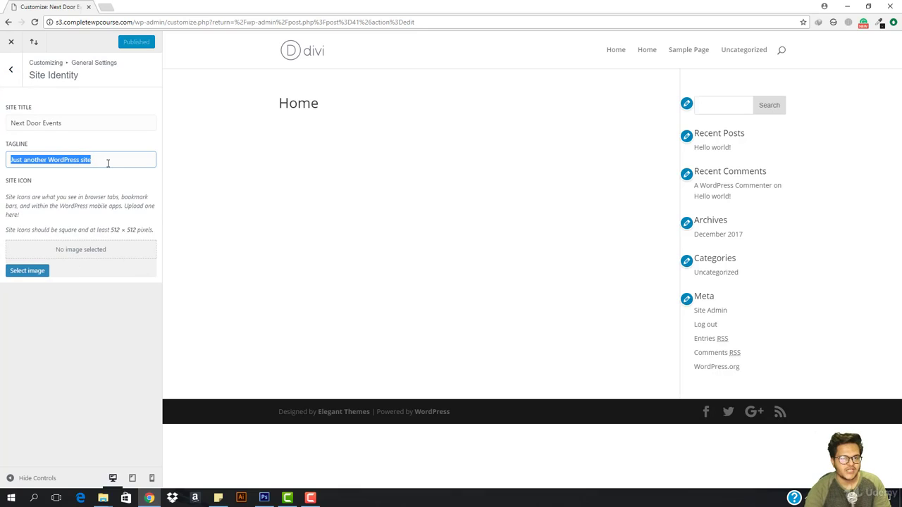
type("Th")
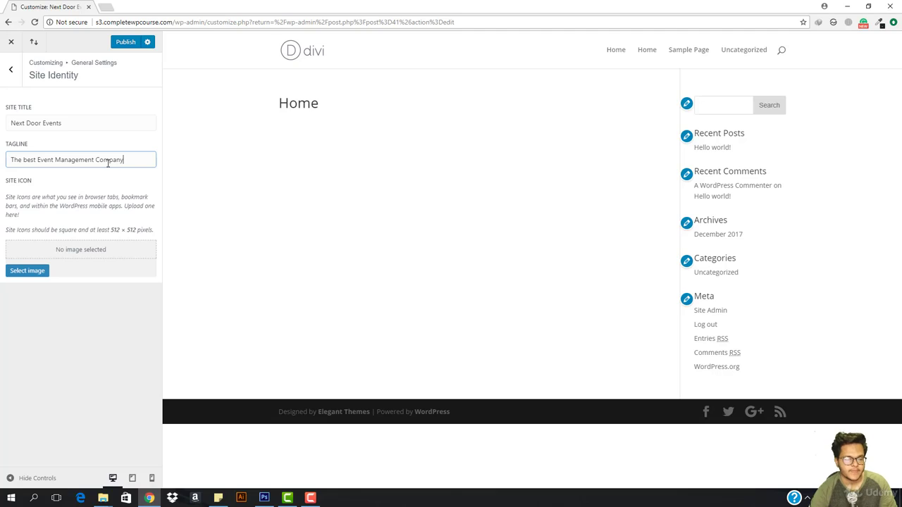
left_click(122, 44)
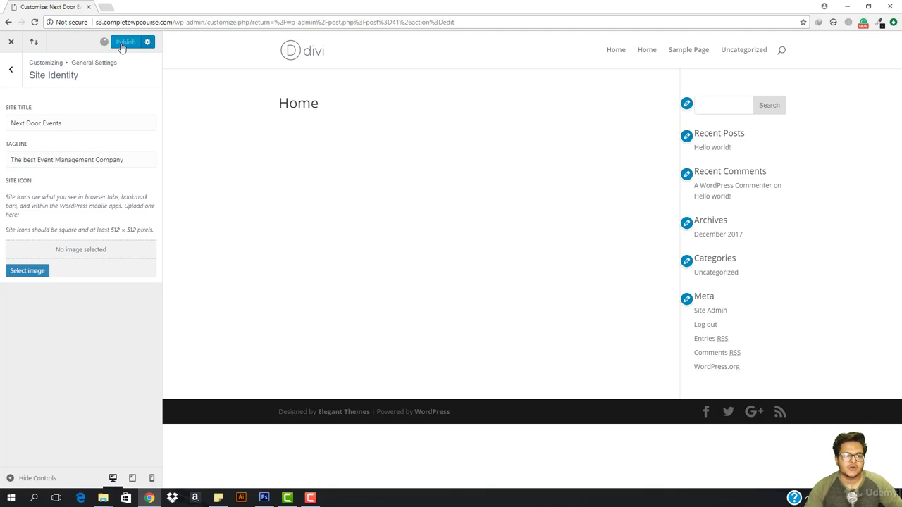
left_click(11, 69)
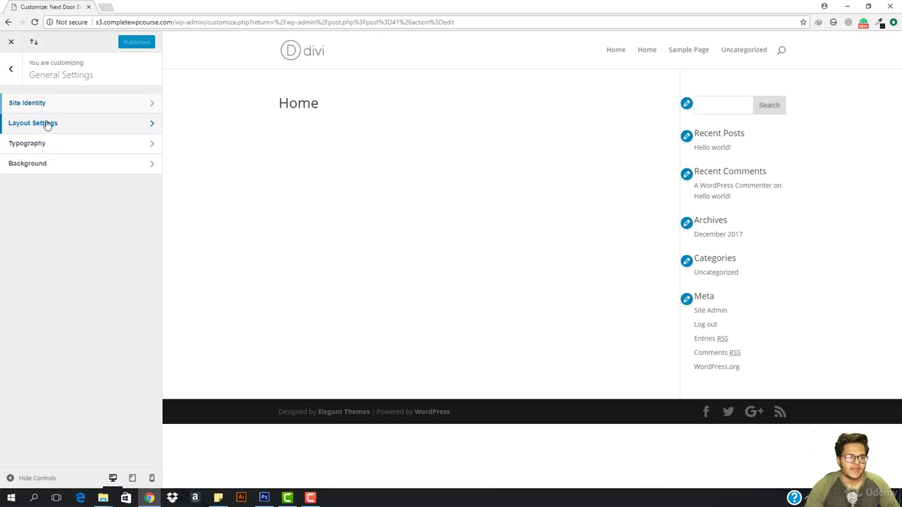
Try the boxed layout in the general layout settings and turn it off again
left_click(44, 123)
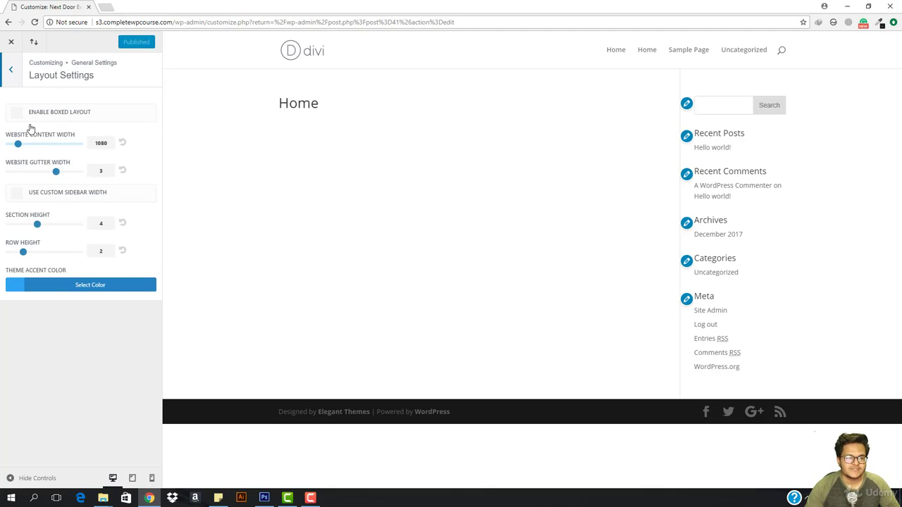
left_click(18, 114)
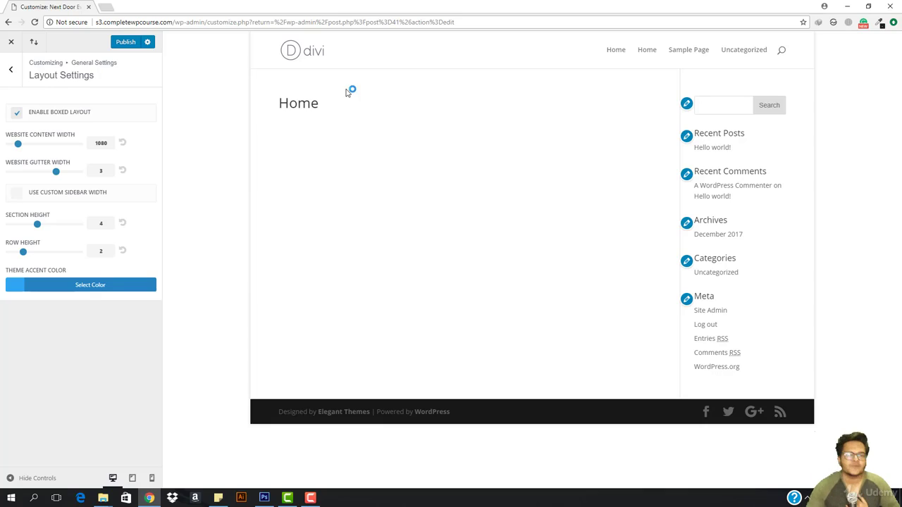
left_click(16, 114)
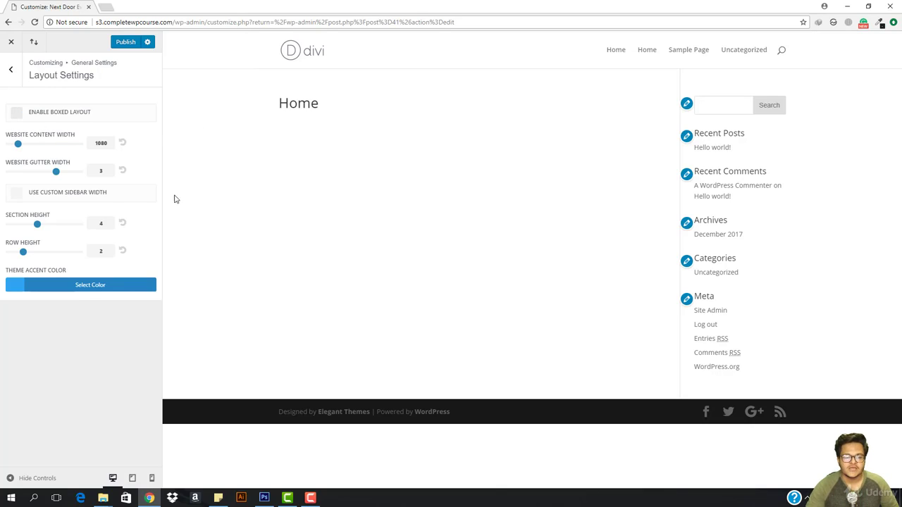
Try a custom sidebar width of 20 and disable the custom sidebar width again
left_click(16, 196)
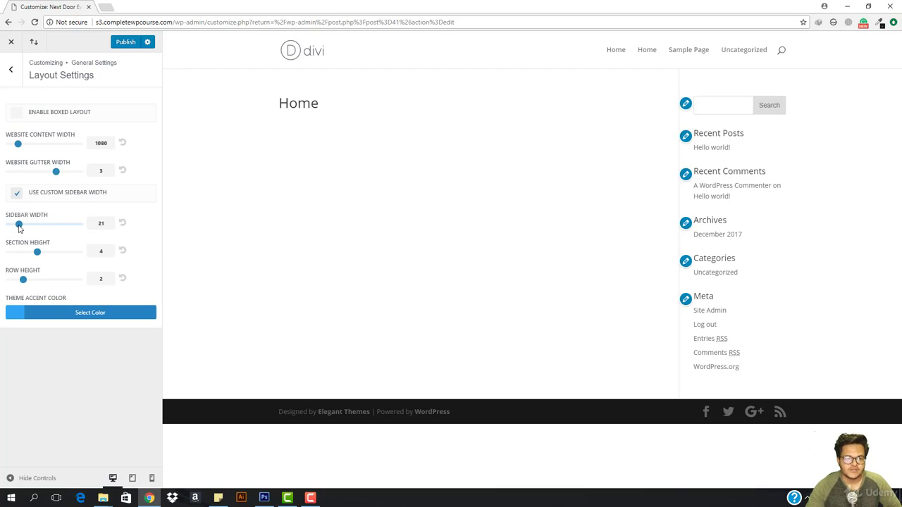
mouse_move(19, 226)
left_mouse_down()
mouse_move(55, 226)
mouse_move(14, 226)
left_mouse_up()
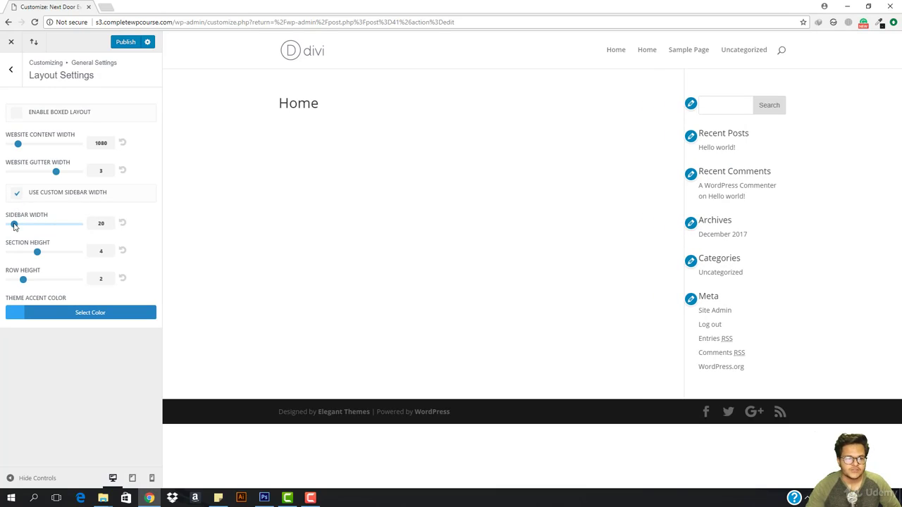
left_click(16, 195)
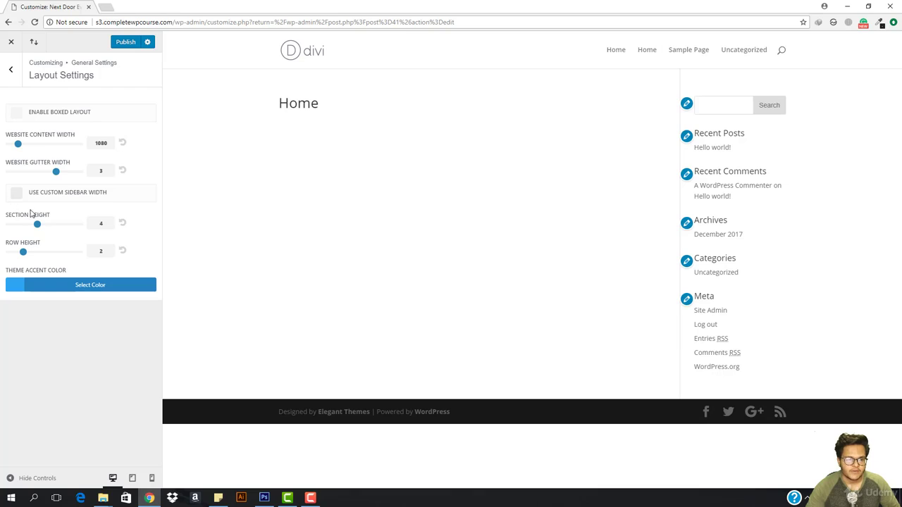
Try a section height of 5 and a larger website content width, resetting each to its default
left_click_drag(35, 227, 46, 227)
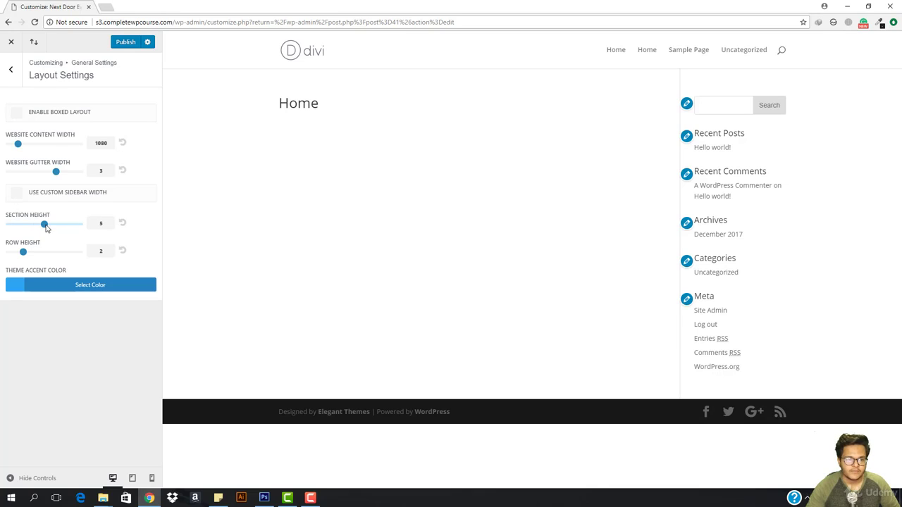
left_click(122, 223)
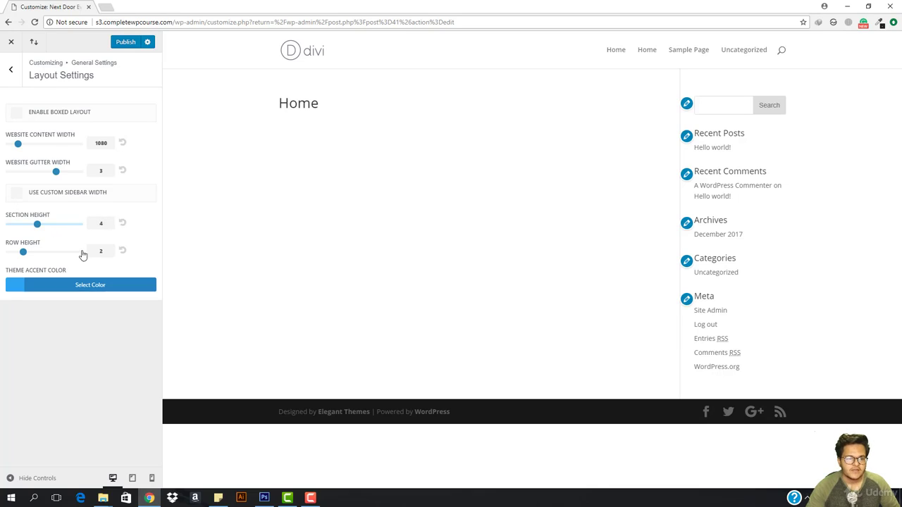
left_click_drag(24, 145, 72, 144)
left_click(122, 143)
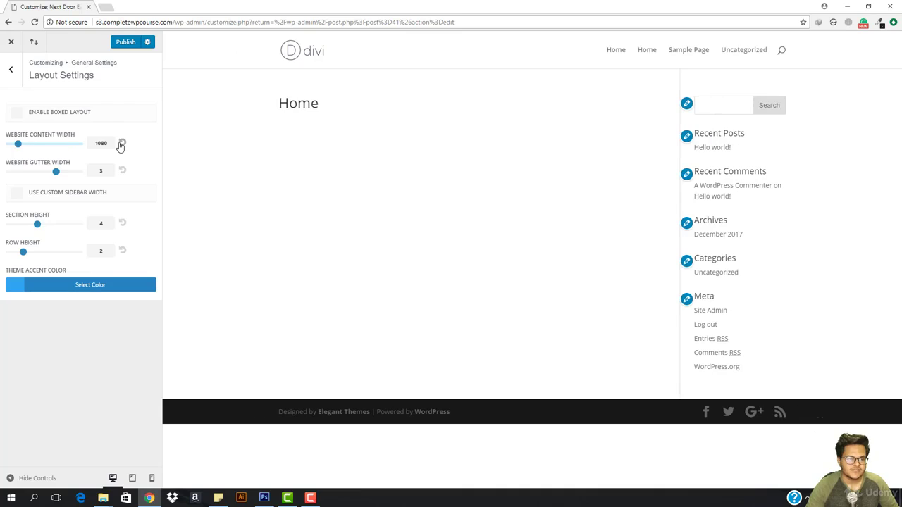
left_click(11, 70)
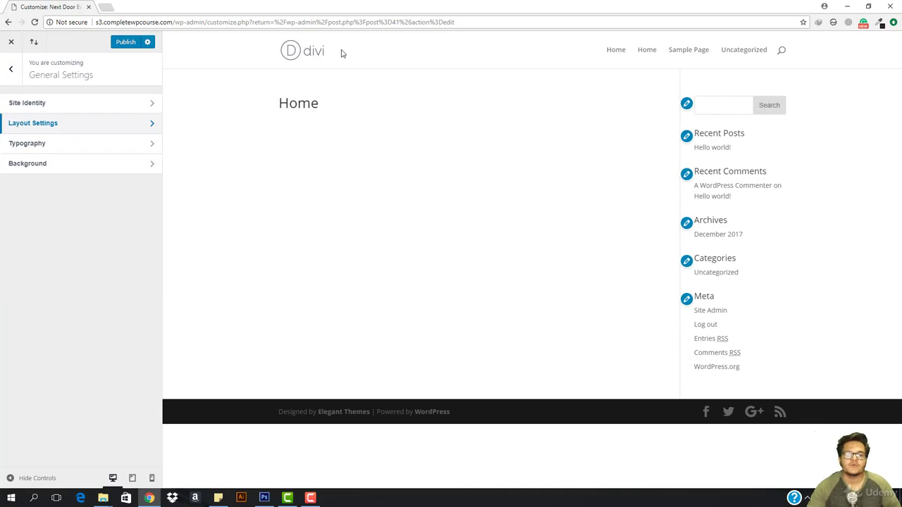
Review the typography options in the customizer's general settings
left_click(85, 146)
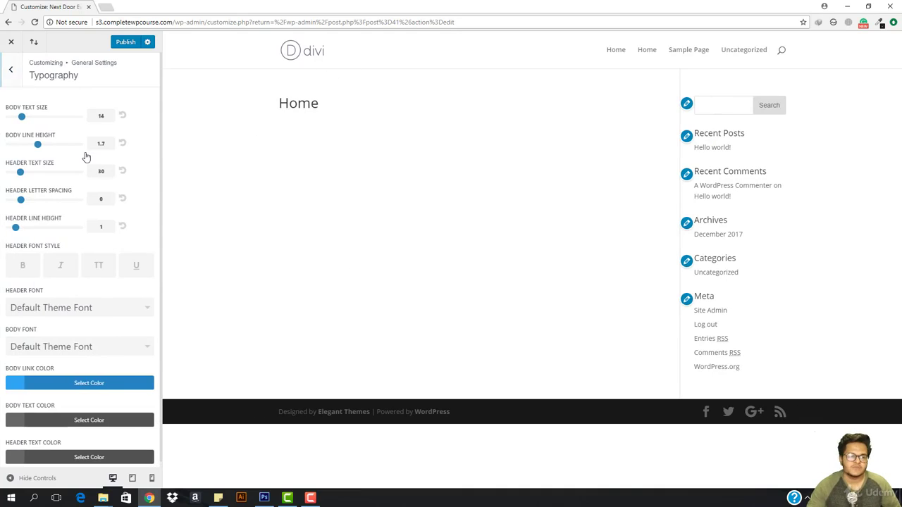
left_click(6, 73)
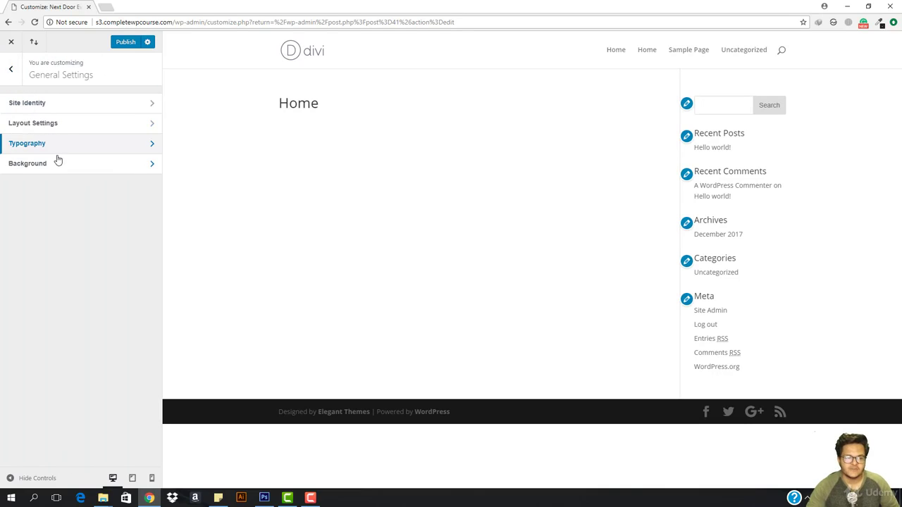
left_click(10, 70)
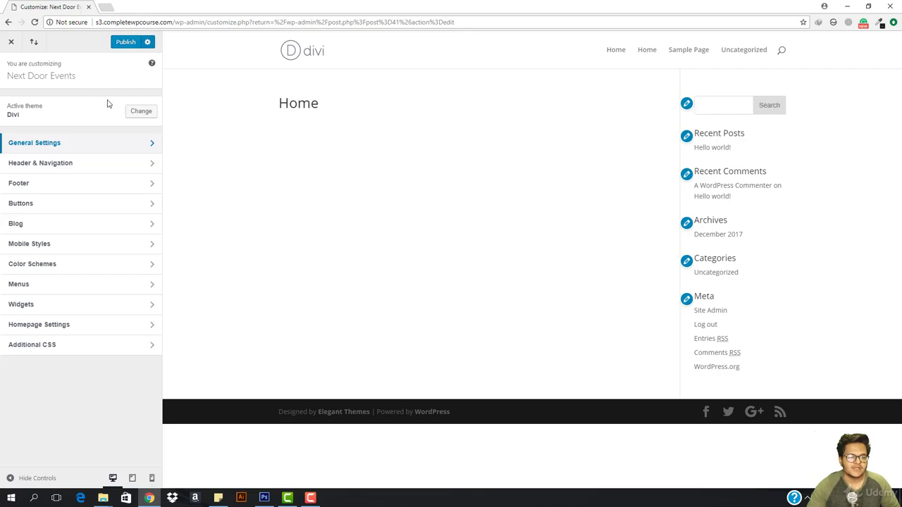
Publish the customizer changes and return to editing the Home page
left_click(134, 44)
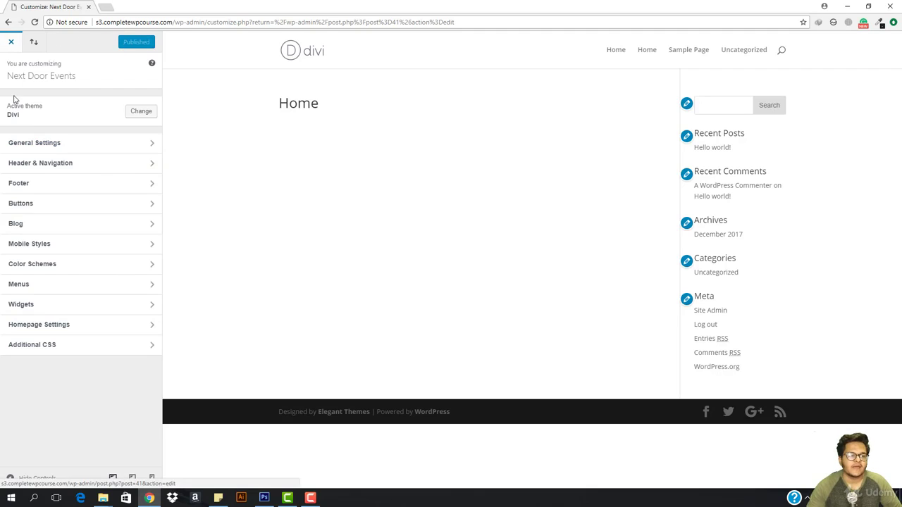
left_click(4, 52)
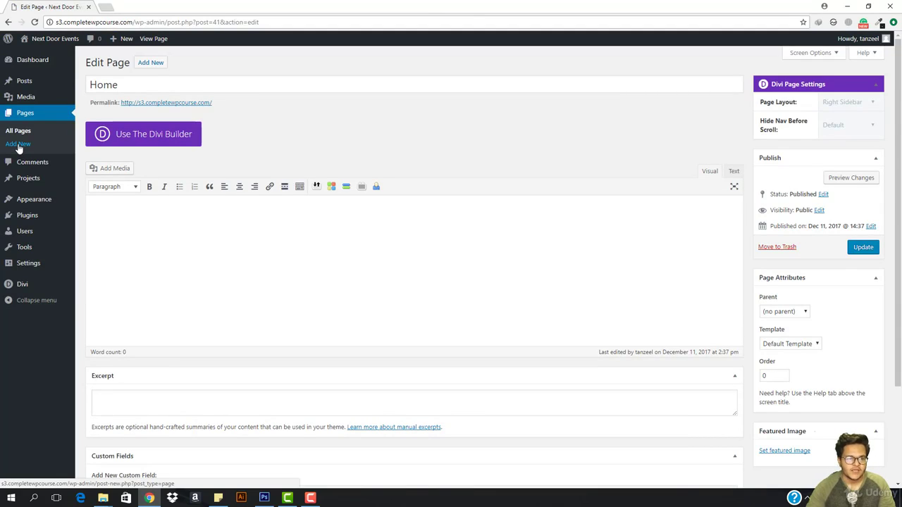
Create a new page titled About and publish it
middle_click(19, 146)
left_click(123, 6)
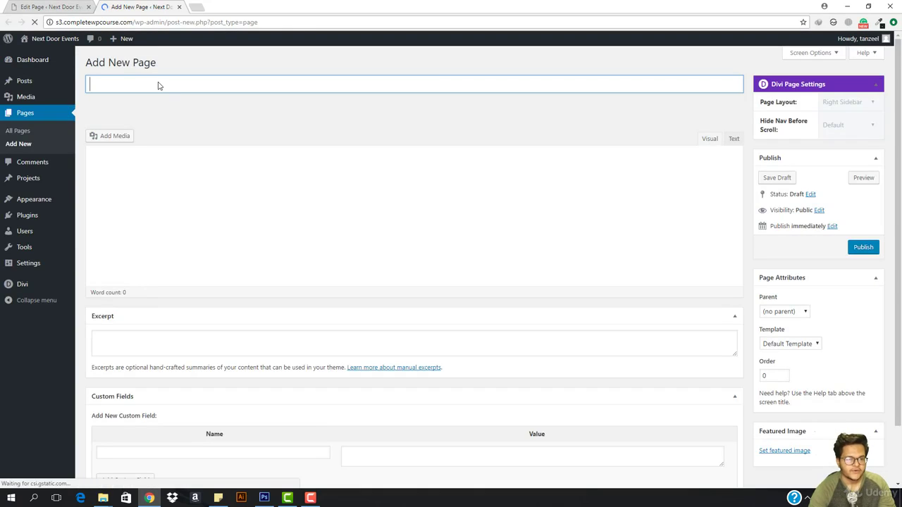
type("About")
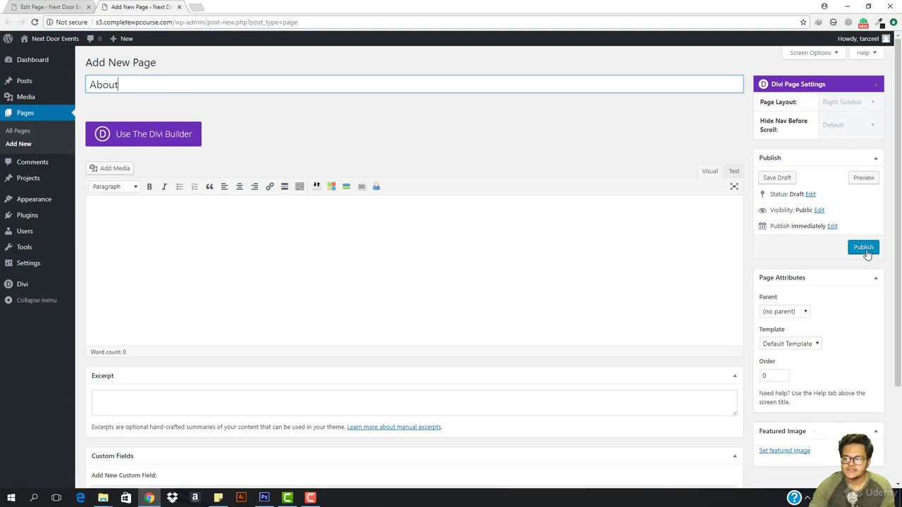
left_click(871, 251)
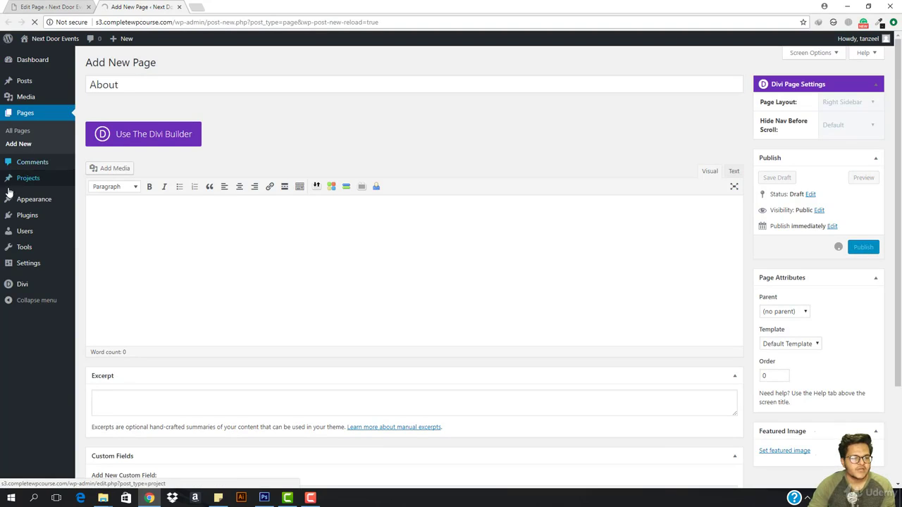
Create another new page titled Contact and publish it
mouse_move(24, 206)
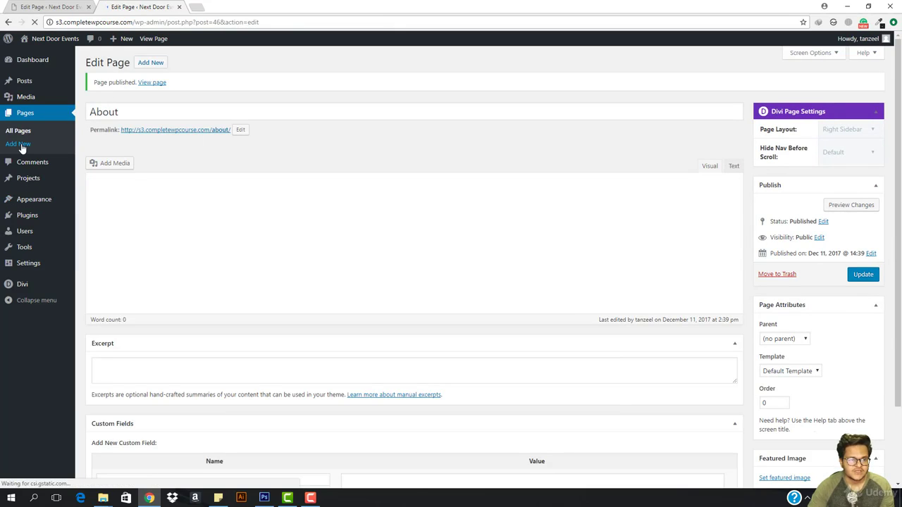
left_click(22, 148)
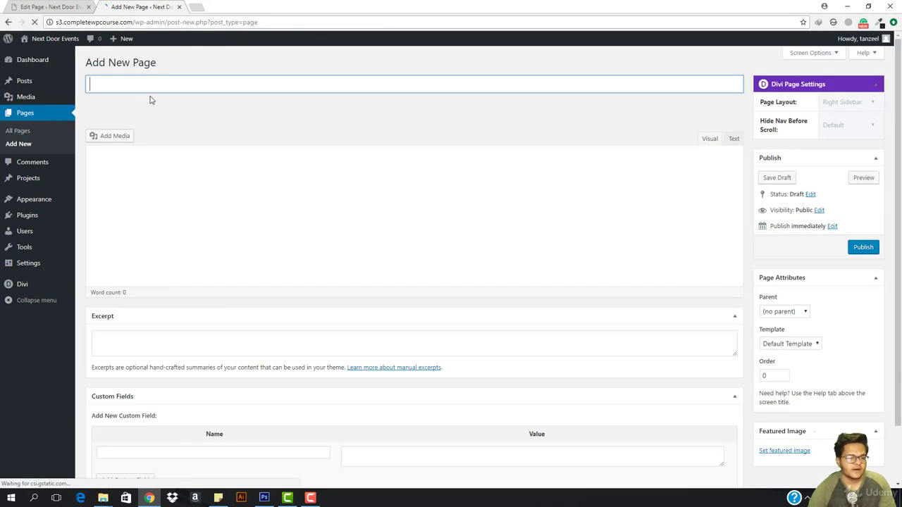
type("Contact")
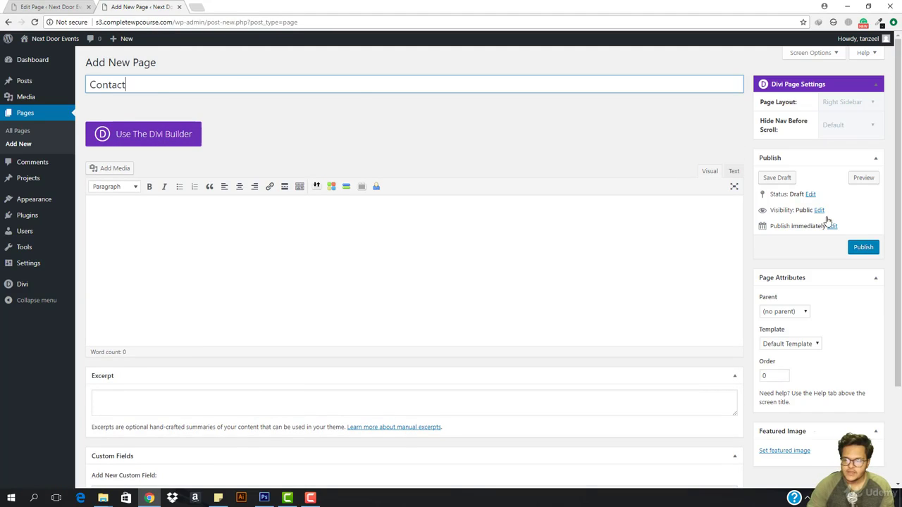
left_click(861, 251)
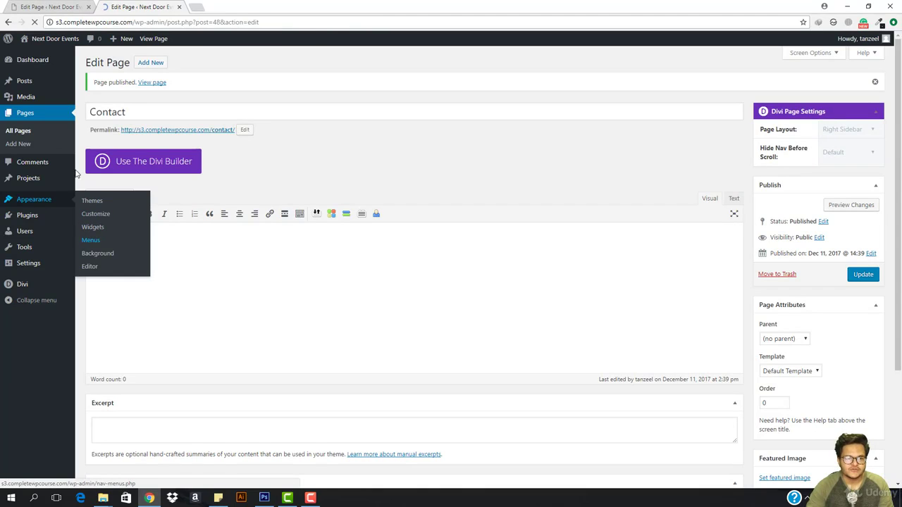
Create a new navigation menu named menu1, closing the leftover Home page editing tab
left_click(91, 240)
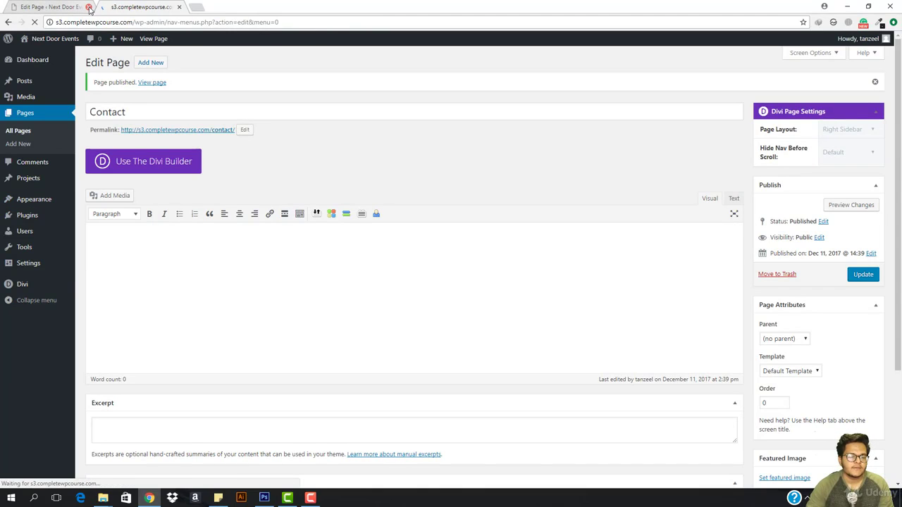
left_click(89, 7)
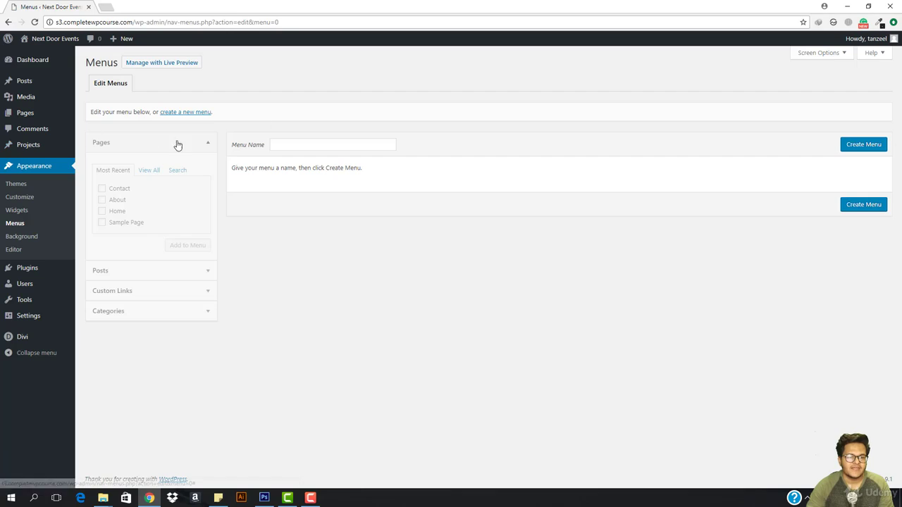
left_click(303, 143)
type("men")
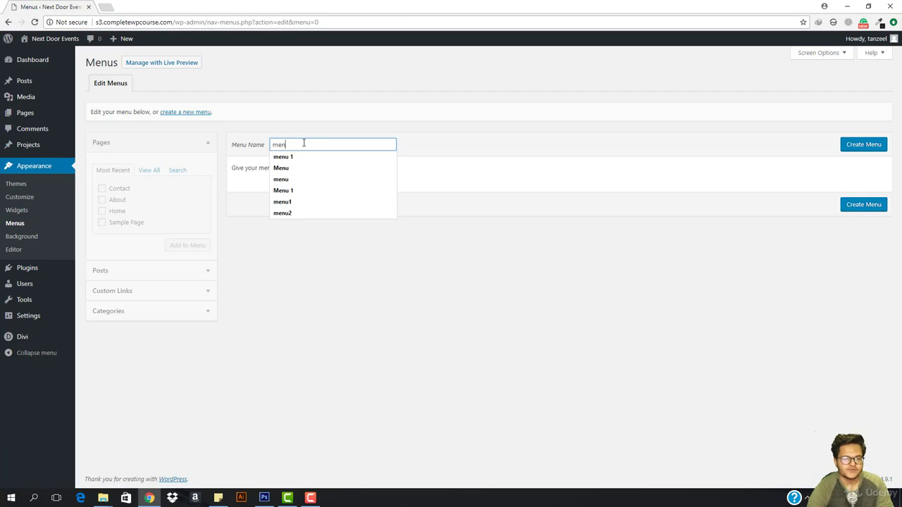
type("u1")
key("Return")
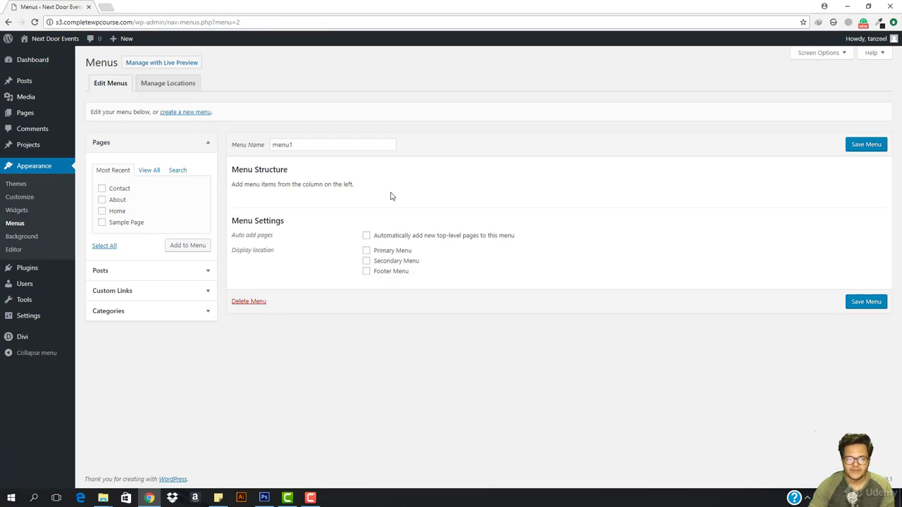
Add the Home, About and Contact pages to menu1, assign it to the Primary Menu location and save it
left_click(102, 212)
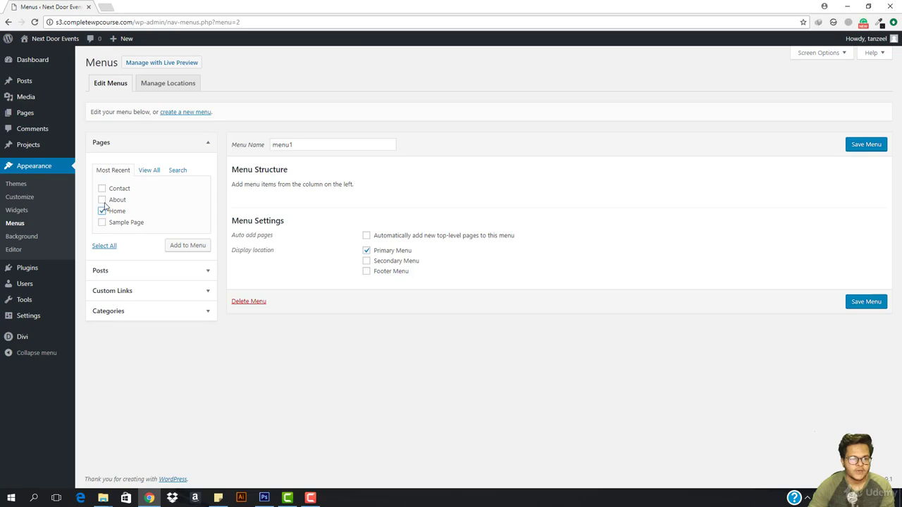
left_click(102, 200)
left_click(103, 189)
left_click(187, 245)
mouse_move(40, 113)
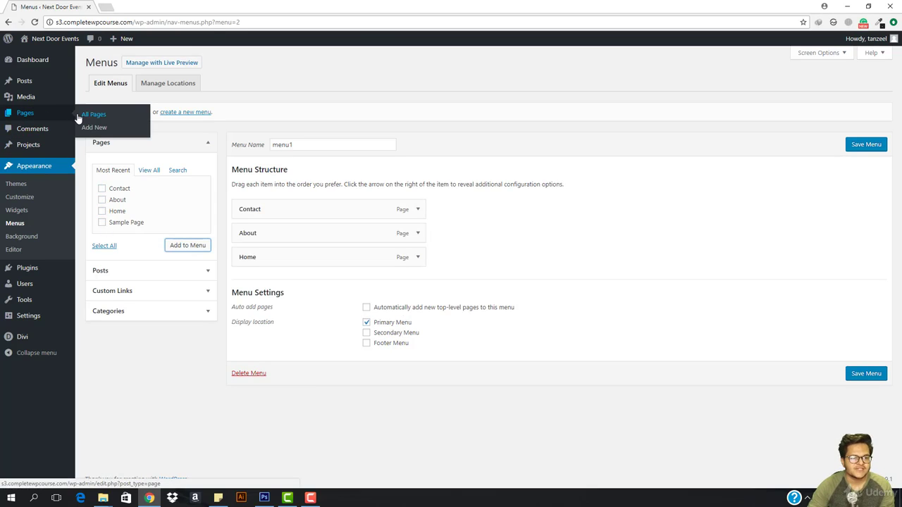
left_click(80, 117)
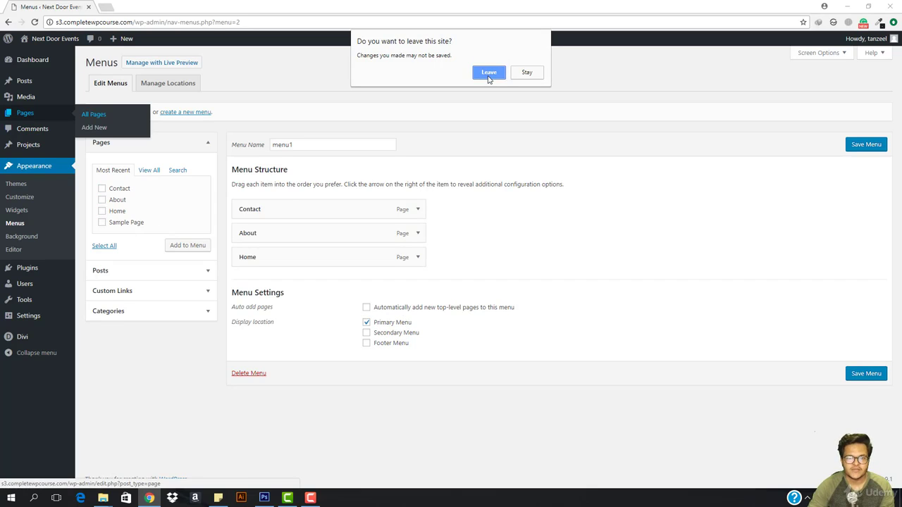
left_click(541, 73)
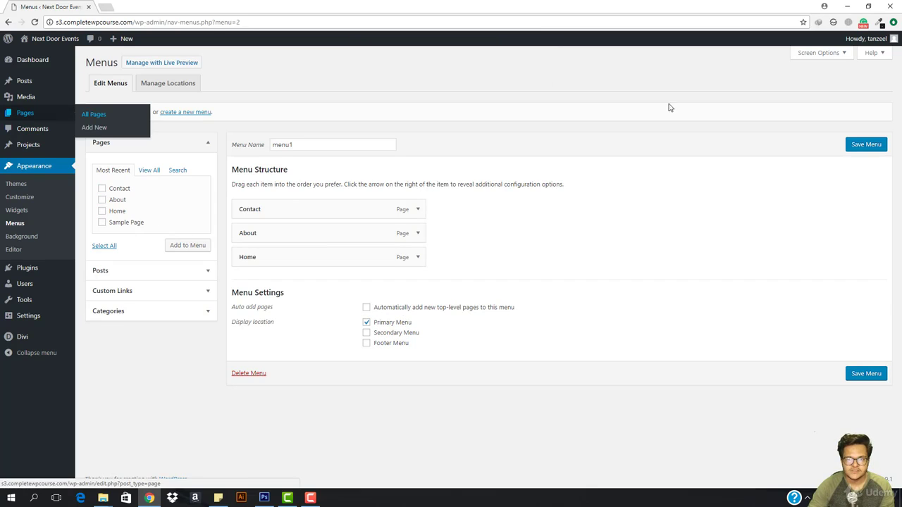
left_click(869, 146)
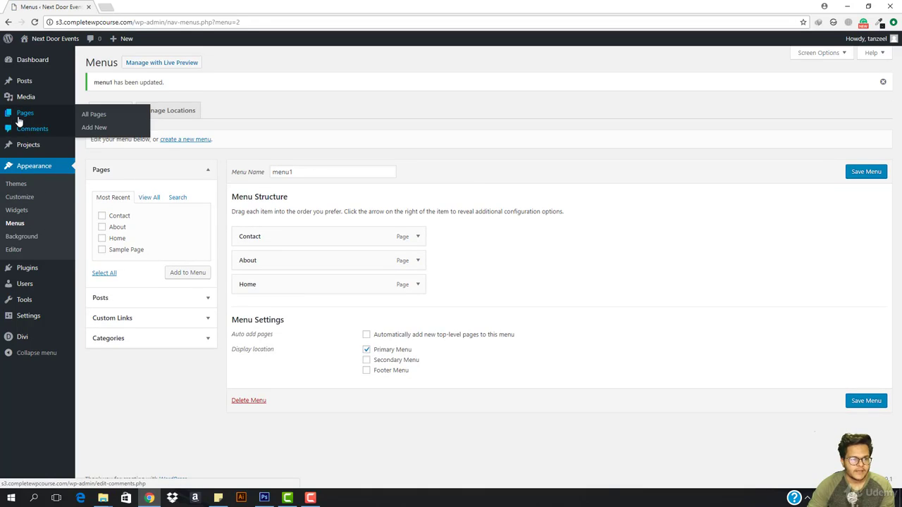
Move the Sample Page to the trash and delete it permanently
left_click(94, 116)
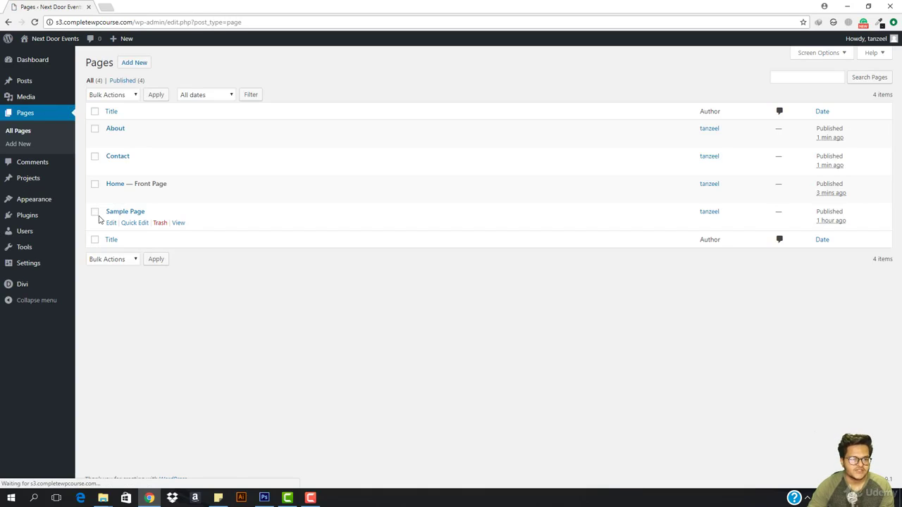
left_click(160, 224)
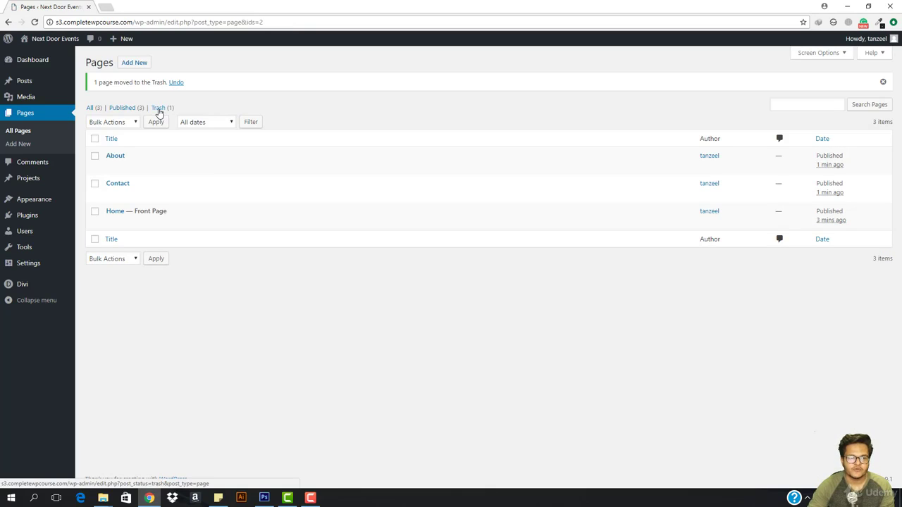
left_click(160, 110)
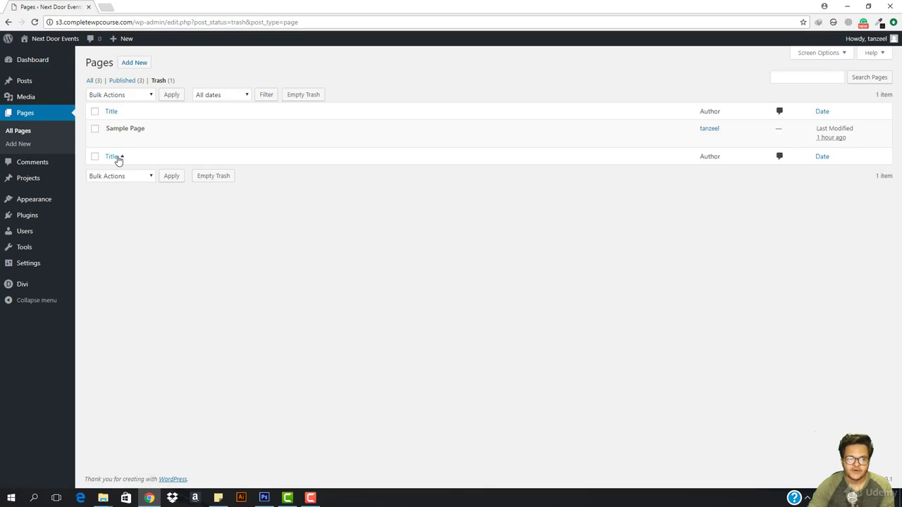
left_click(151, 143)
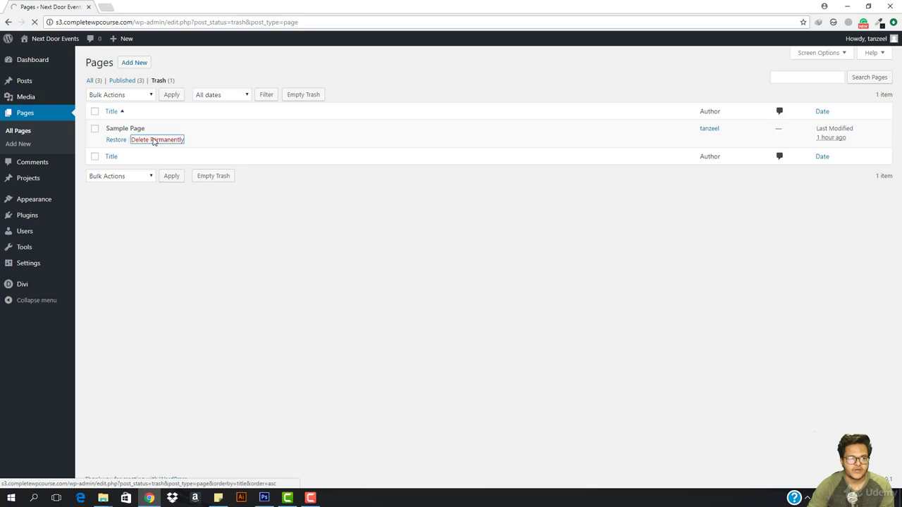
mouse_move(44, 39)
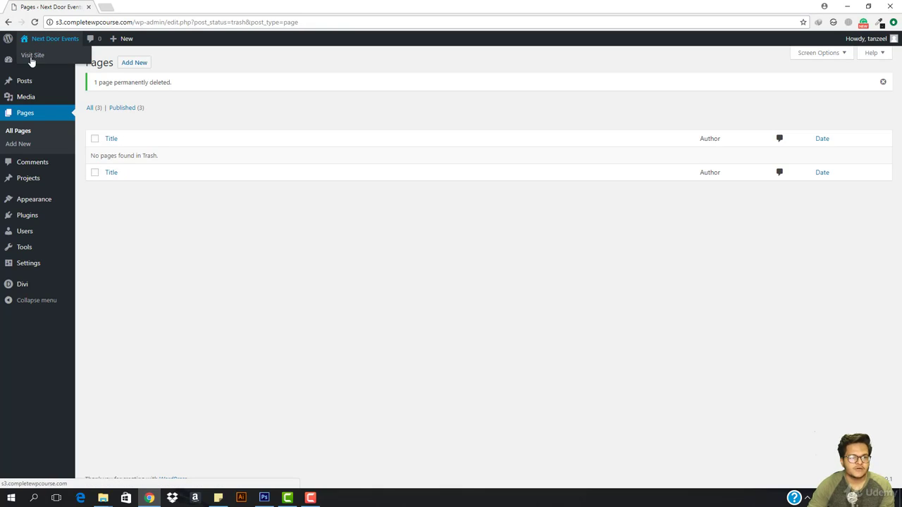
Enable the Divi Builder on the Home page and start building it in the Visual Builder
left_click(25, 132)
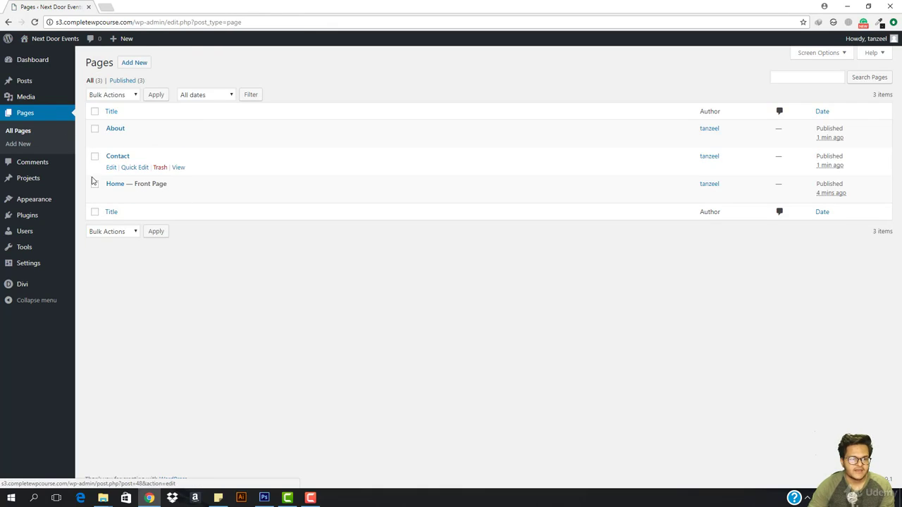
left_click(111, 197)
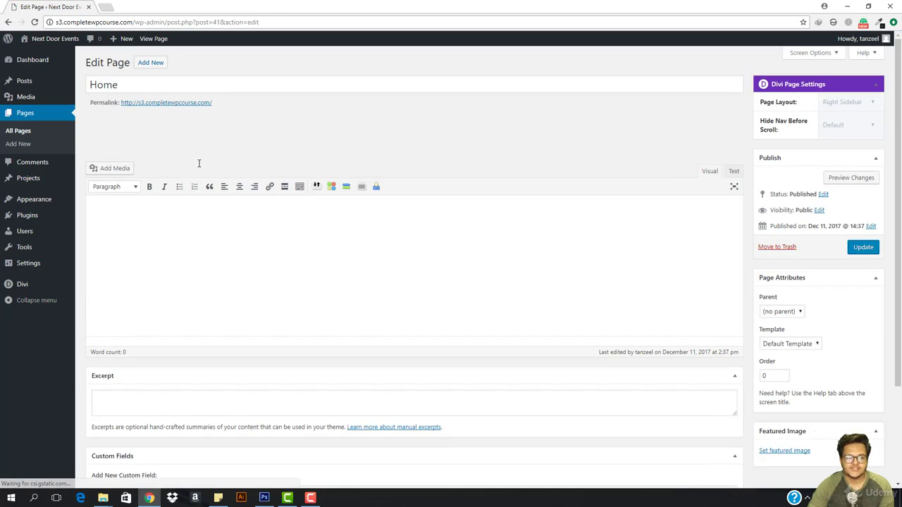
left_click(151, 136)
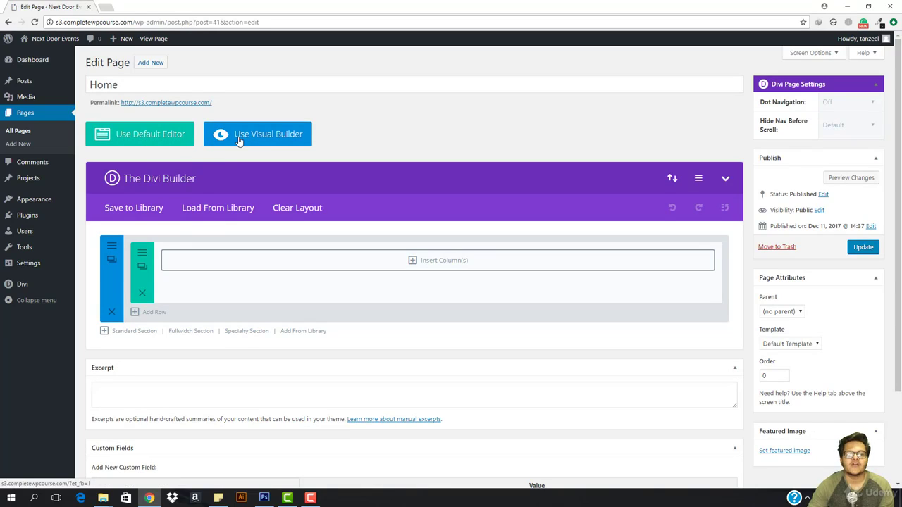
left_click(280, 149)
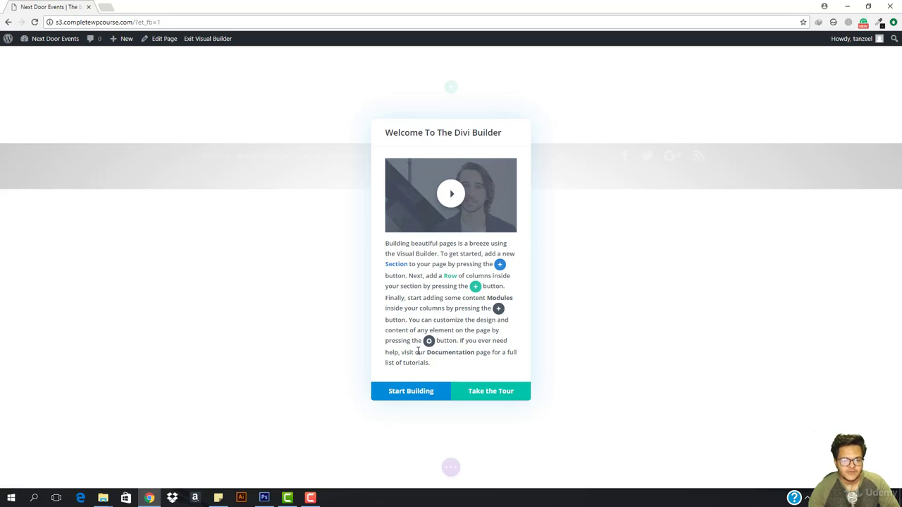
left_click(425, 393)
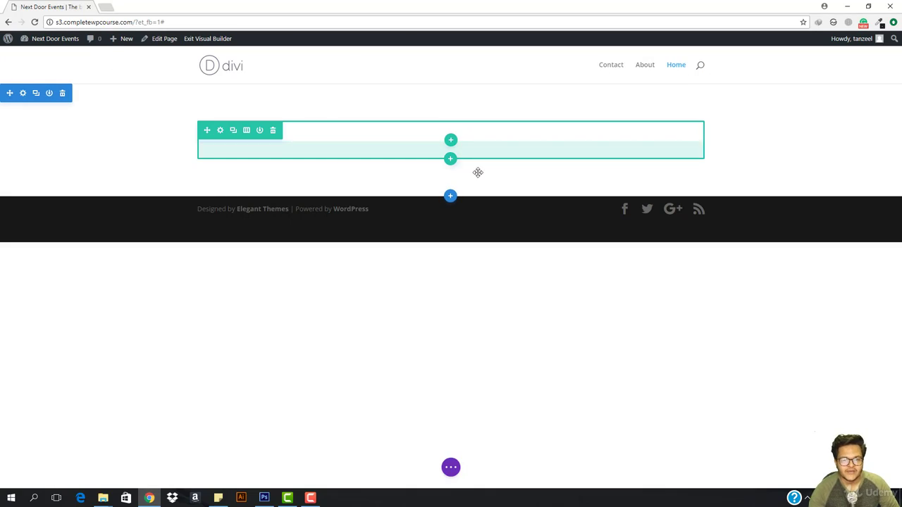
Adjust the section's bottom padding to about 54 px and top padding to about 53 px, and exit the Visual Builder
mouse_move(416, 193)
left_mouse_down()
mouse_move(408, 314)
mouse_move(413, 191)
left_mouse_up()
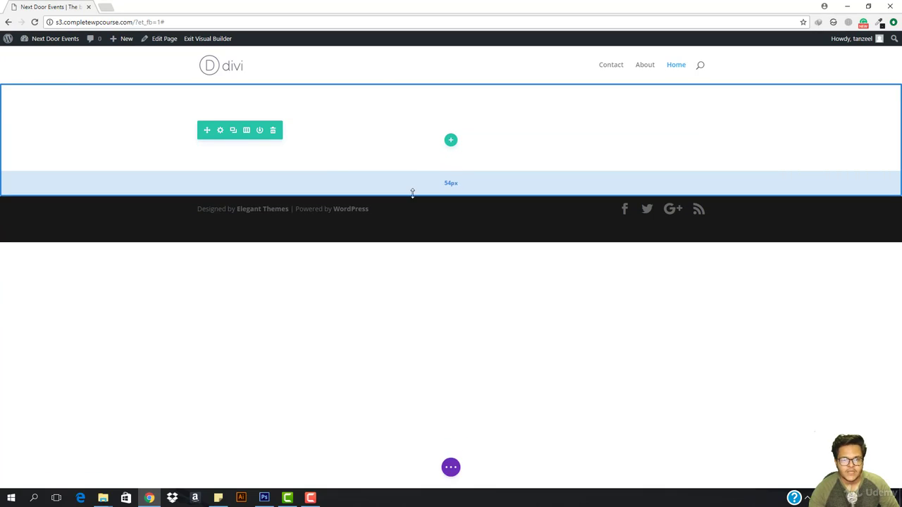
mouse_move(376, 92)
left_mouse_down()
mouse_move(362, 165)
mouse_move(373, 91)
left_mouse_up()
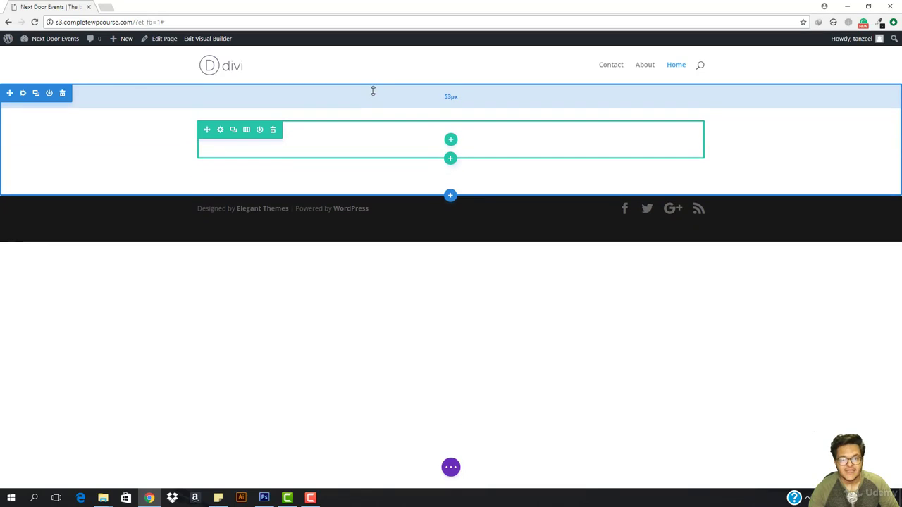
left_click(451, 468)
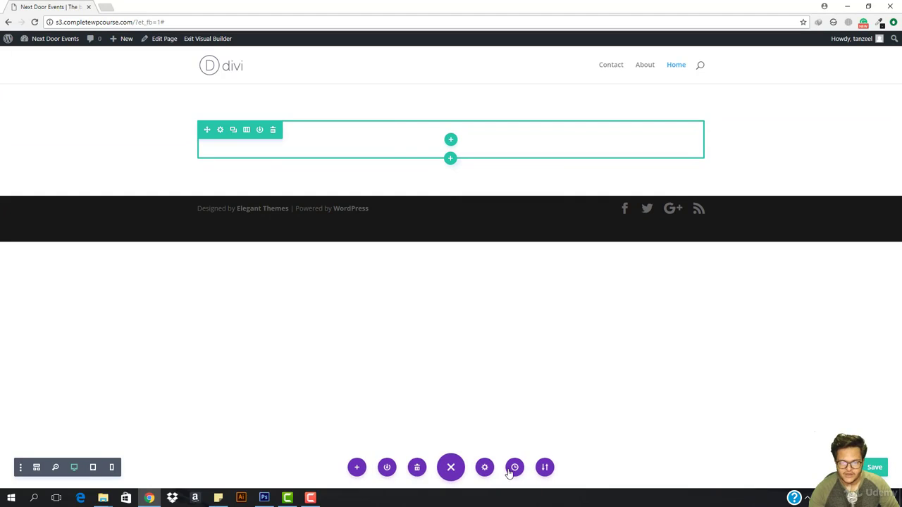
left_click(451, 468)
left_click(451, 468)
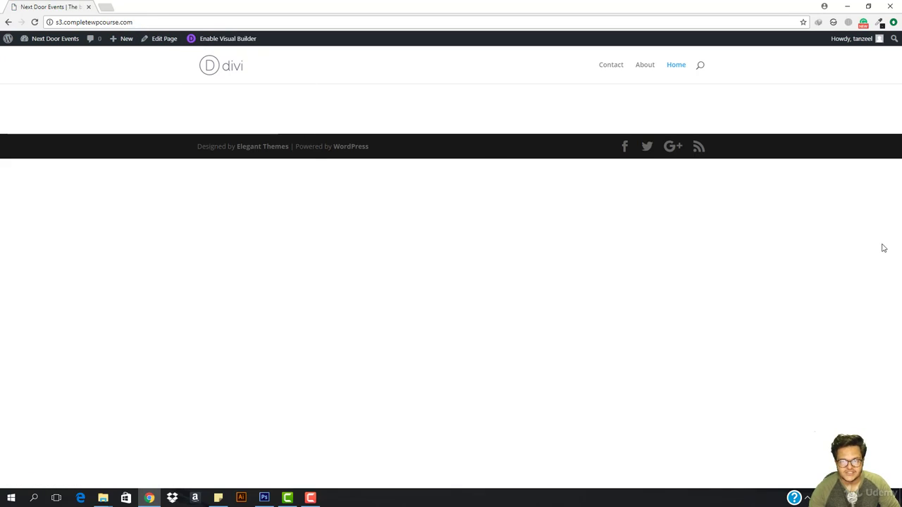
Reorder menu1 to Home, About, Contact, save it and view the navigation on the live site
mouse_move(28, 43)
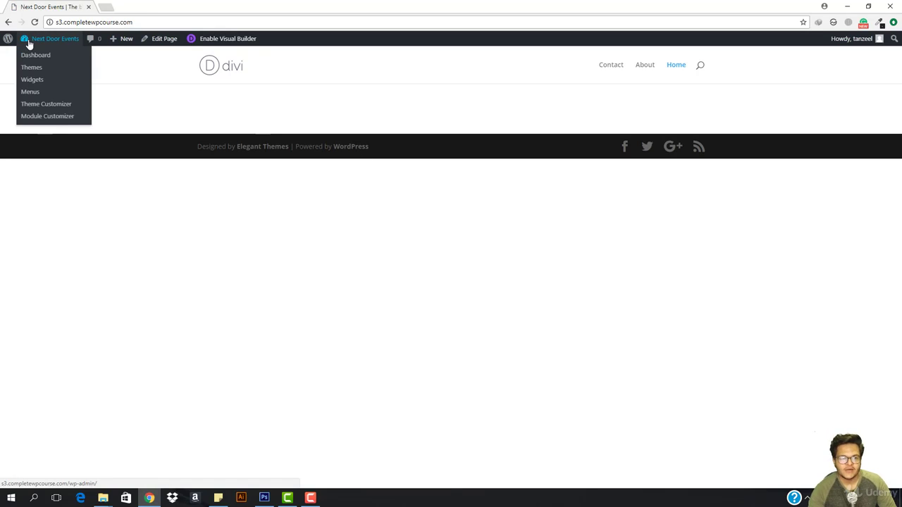
left_click(29, 93)
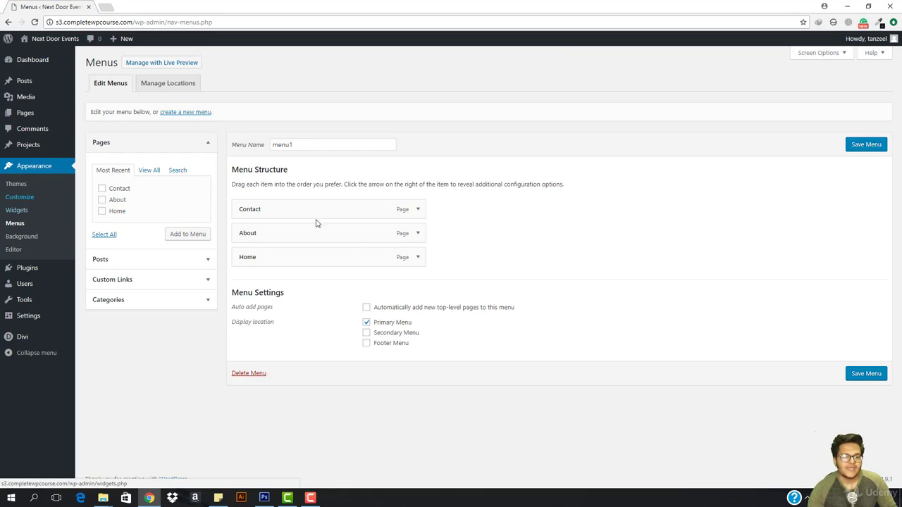
left_click_drag(327, 259, 288, 216)
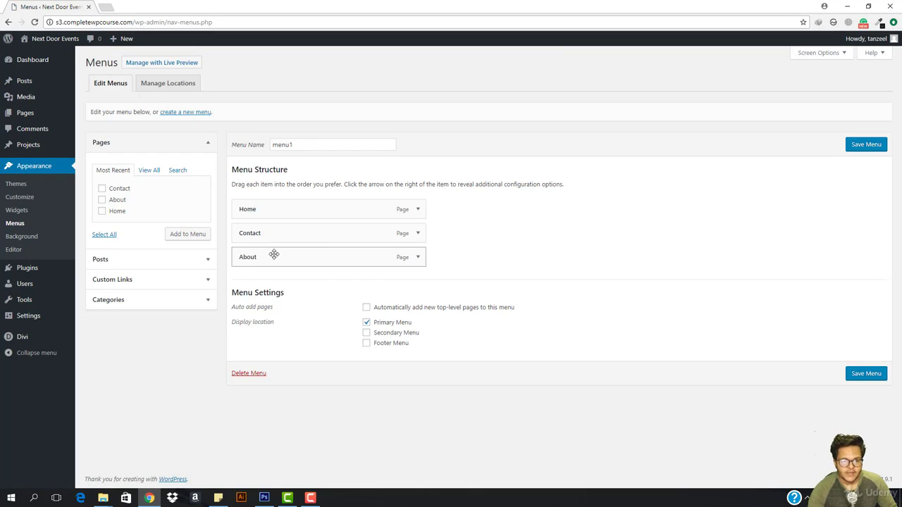
left_click_drag(272, 255, 262, 229)
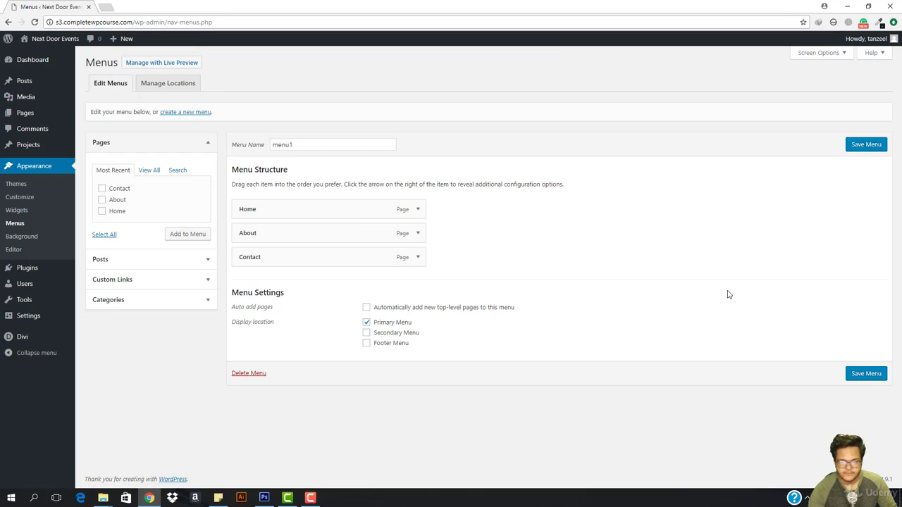
left_click(865, 374)
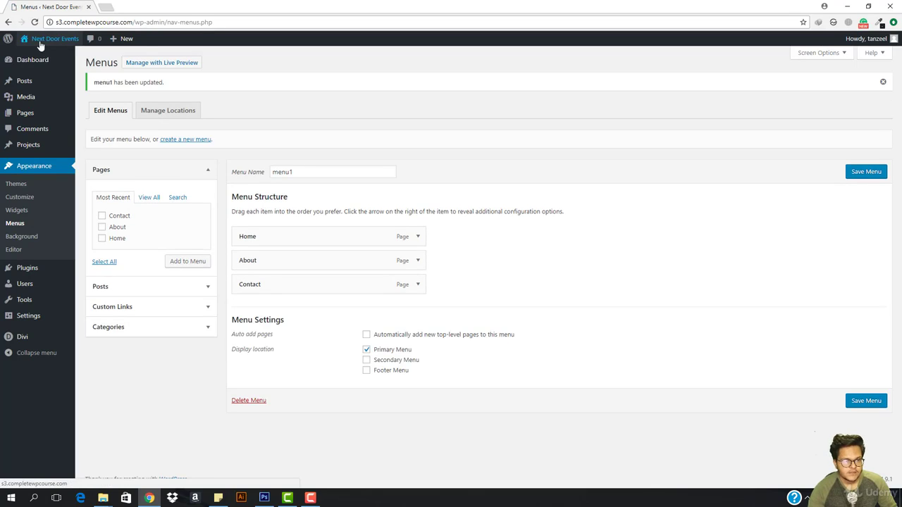
left_click(42, 55)
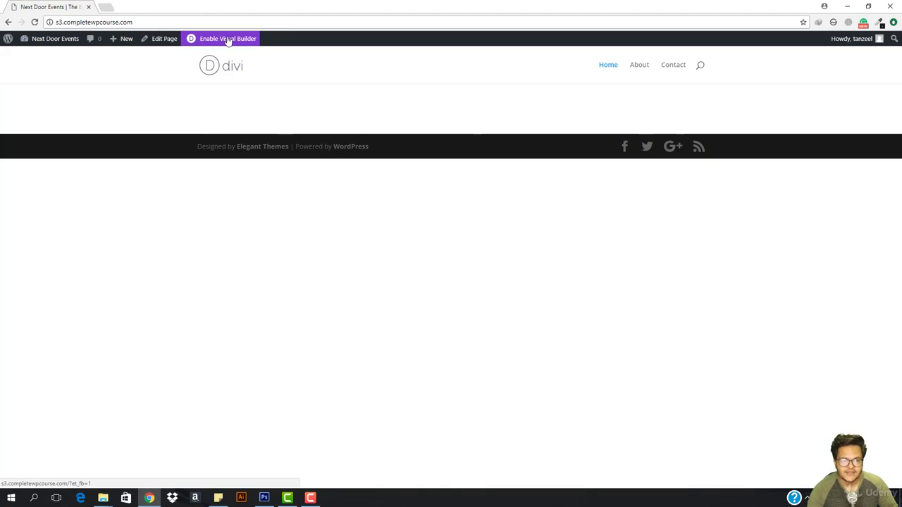
Look at the Home page in the backend Divi Builder and return to the live site
mouse_move(44, 44)
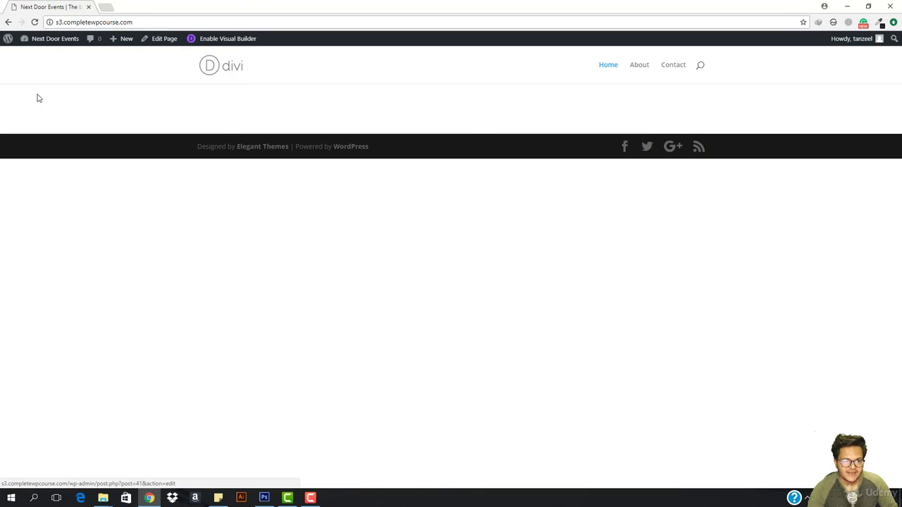
left_click(155, 39)
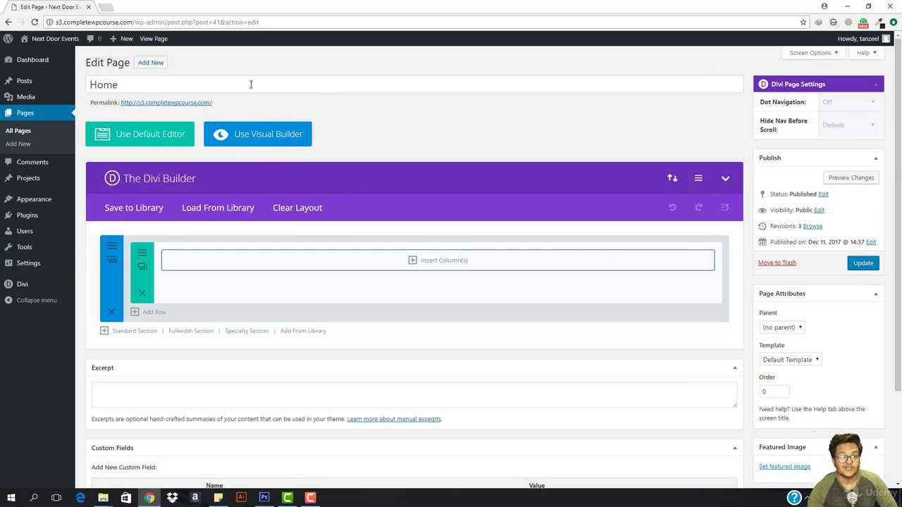
left_click(63, 40)
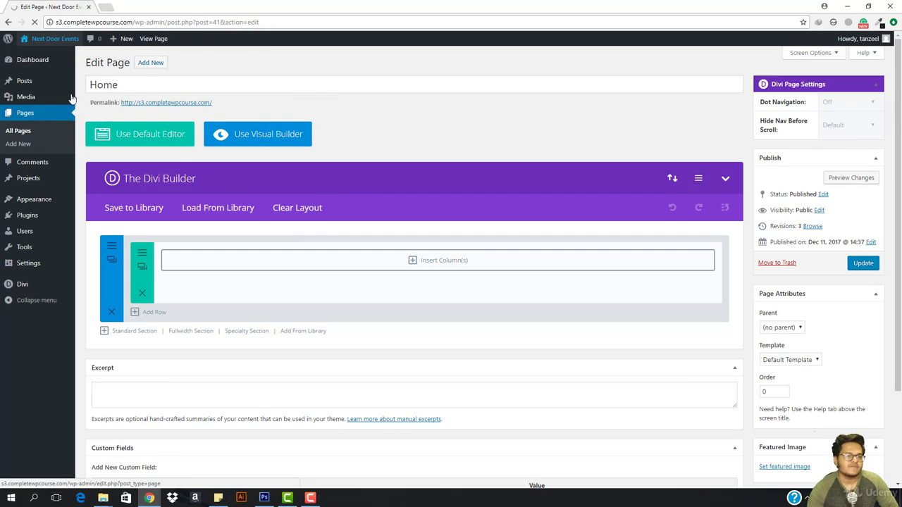